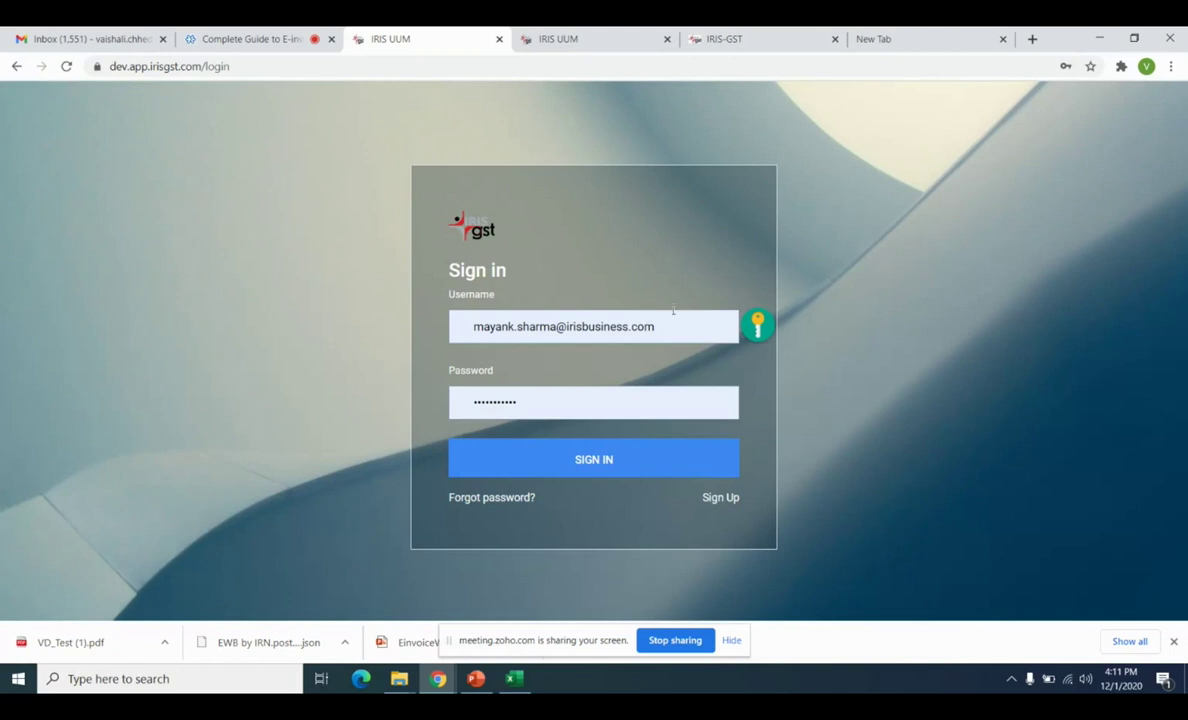
Sign in with the prefilled credentials and open the ONYX e-invoicing product.
click(632, 474)
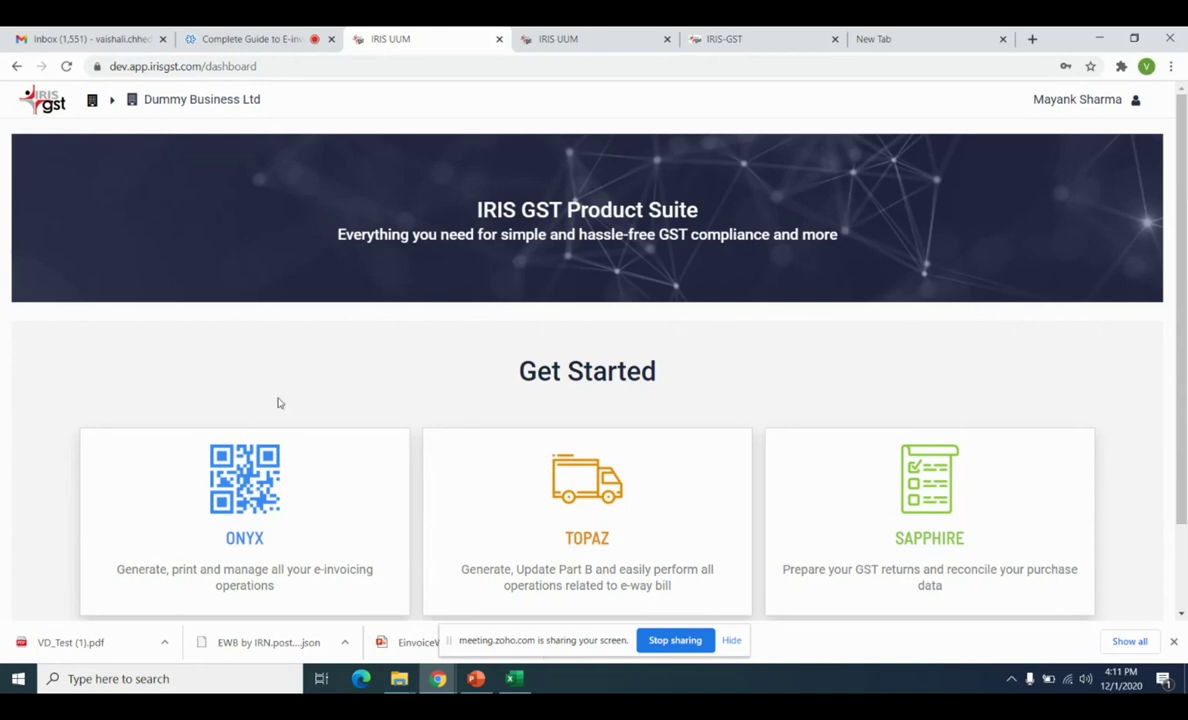
click(246, 540)
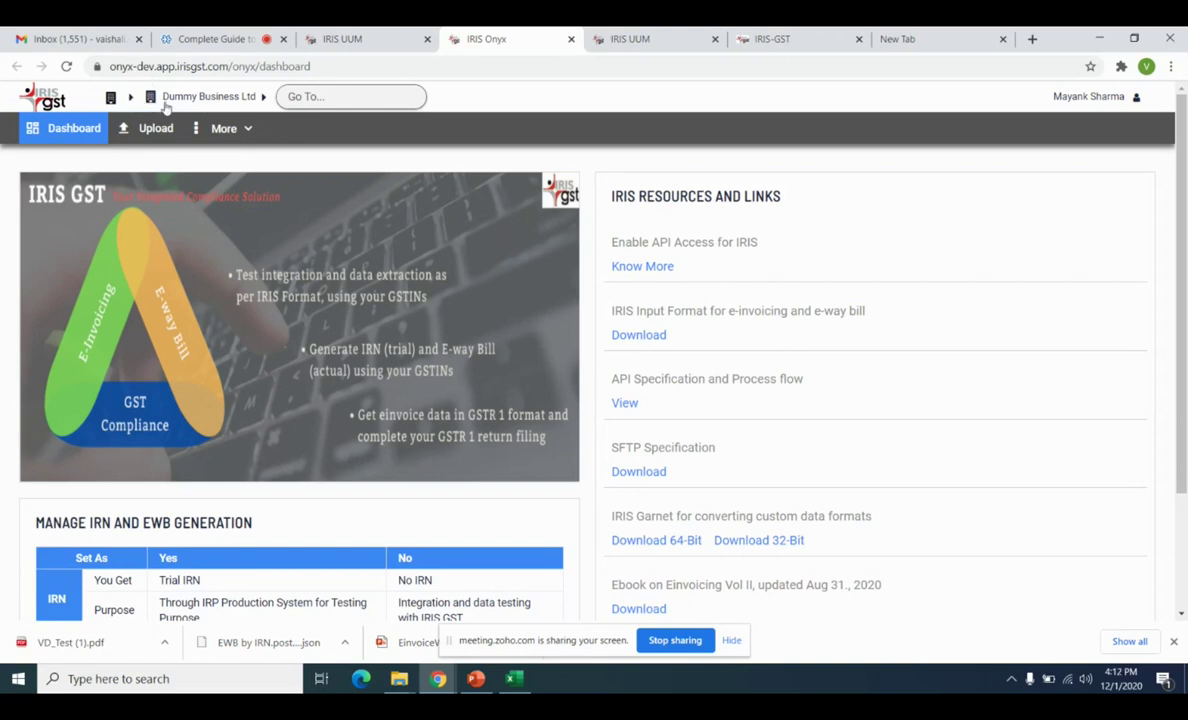
Look at the list of available businesses and the list of companies under Dummy Business Ltd.
click(132, 99)
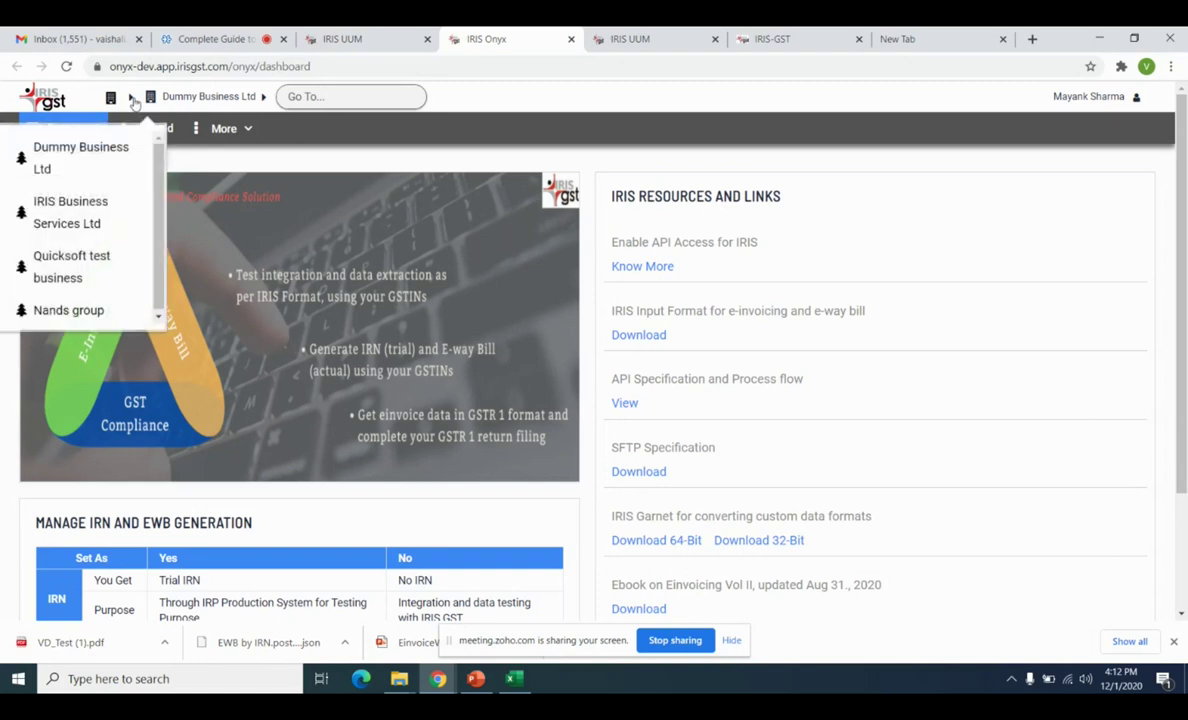
click(167, 100)
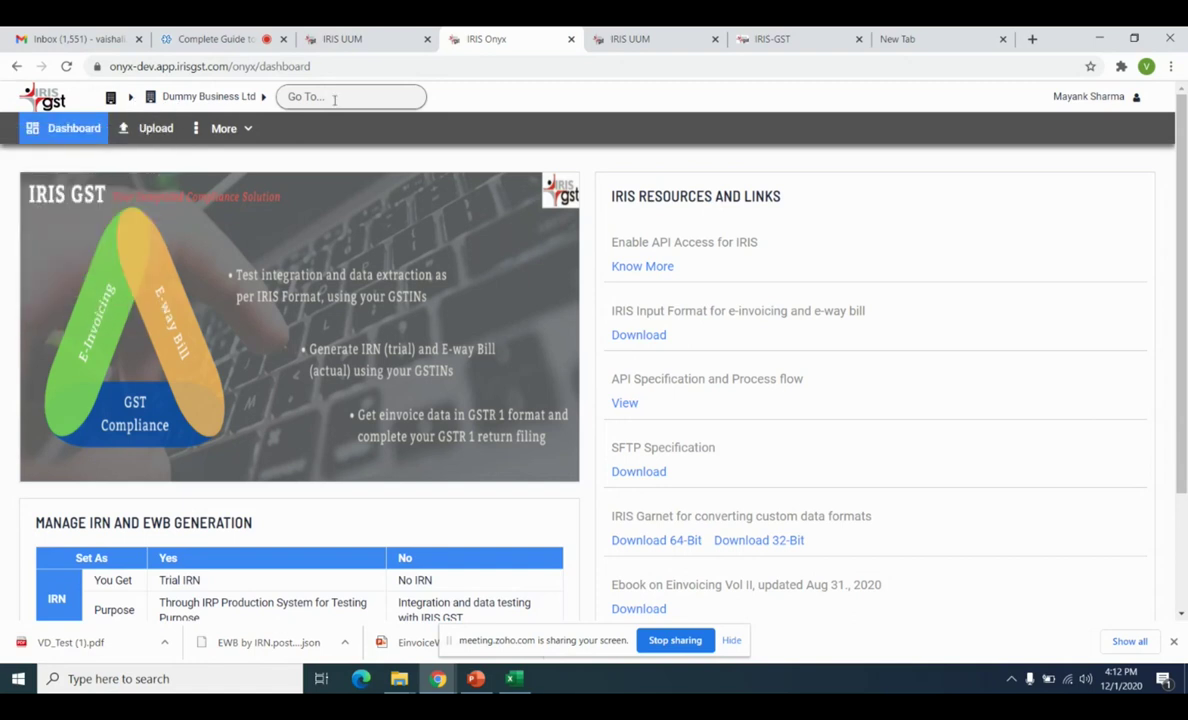
click(265, 99)
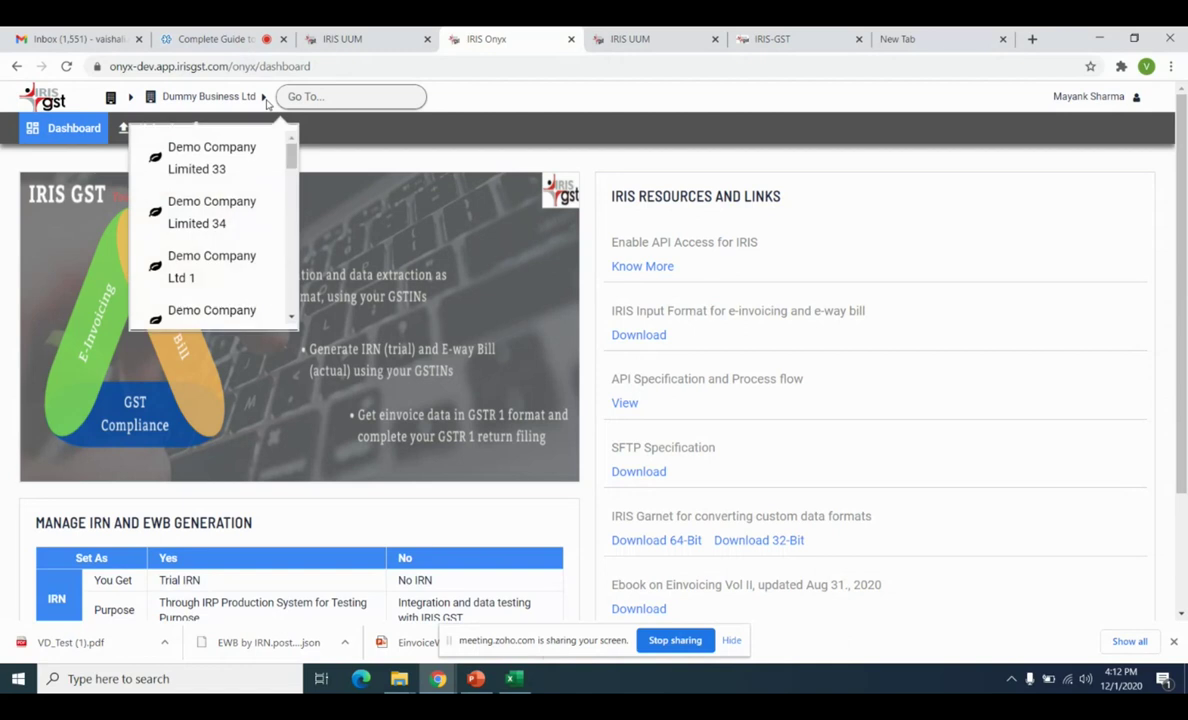
Open the settings of Dummy Business Ltd and review its User Access list.
click(1090, 97)
click(1124, 188)
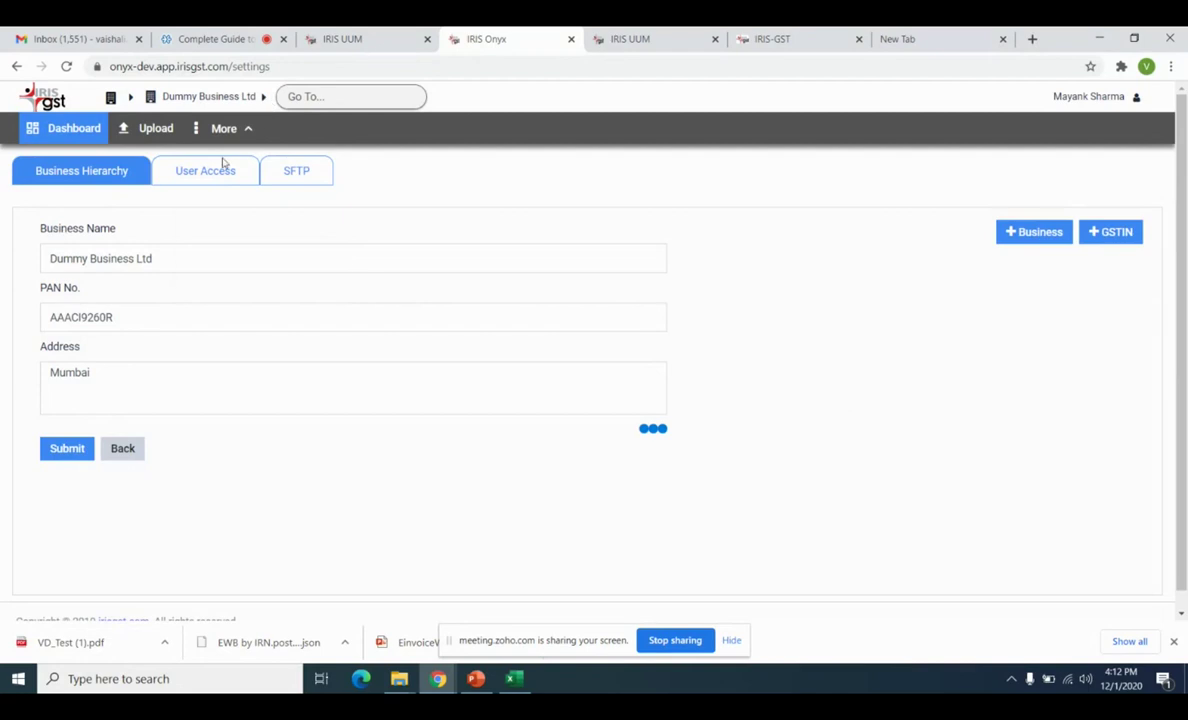
click(176, 172)
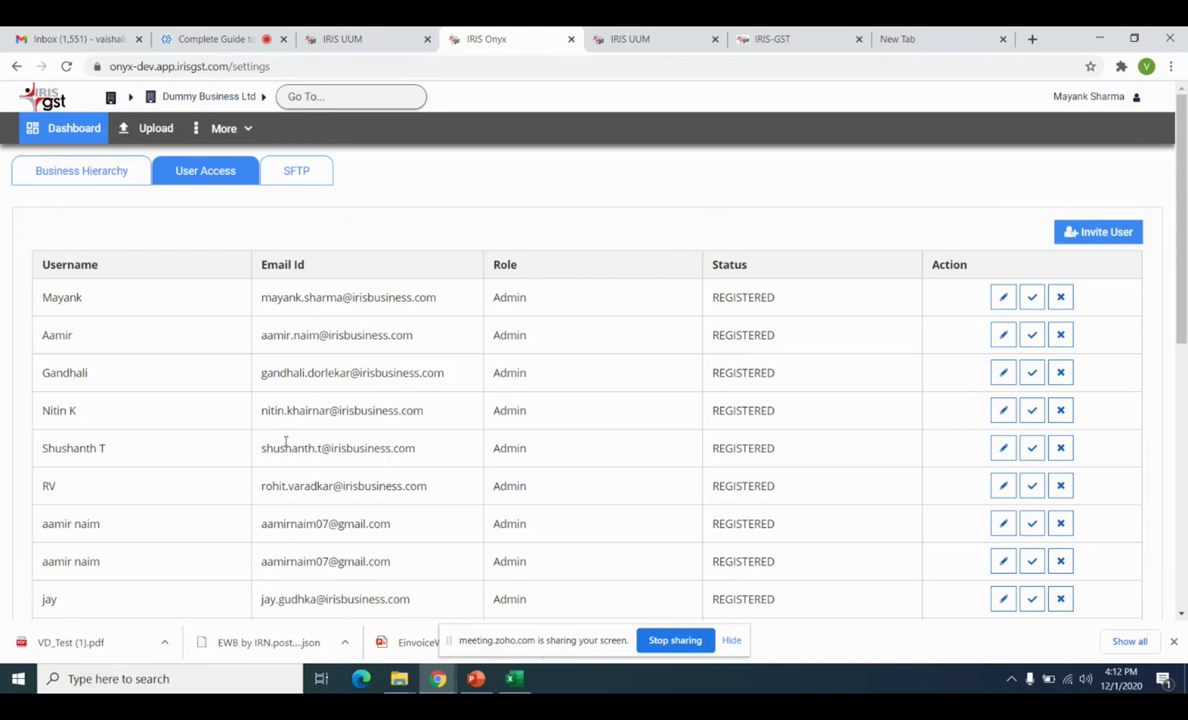
scroll(631, 481, down, 3)
scroll(631, 481, down, 2)
scroll(637, 497, up, 5)
Look through the companies under Dummy Business Ltd and switch to Demo Company Ltd 29.
click(264, 97)
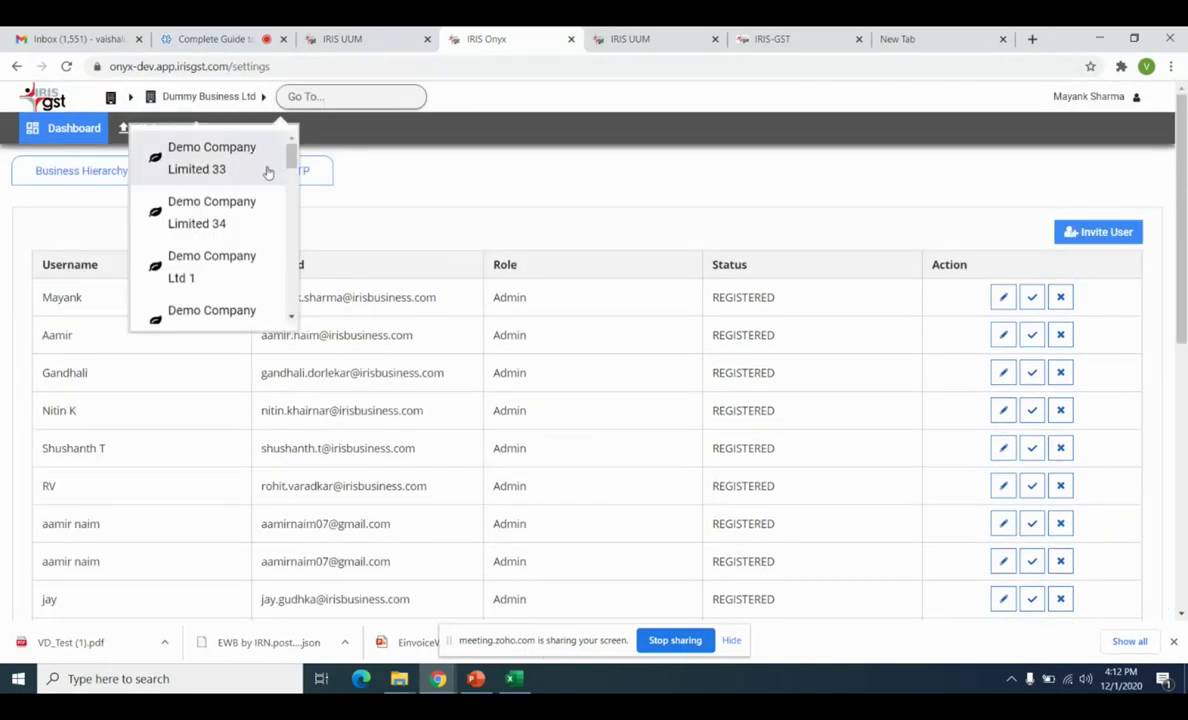
scroll(268, 193, down, 2)
scroll(268, 191, up, 2)
drag(287, 180, 283, 347)
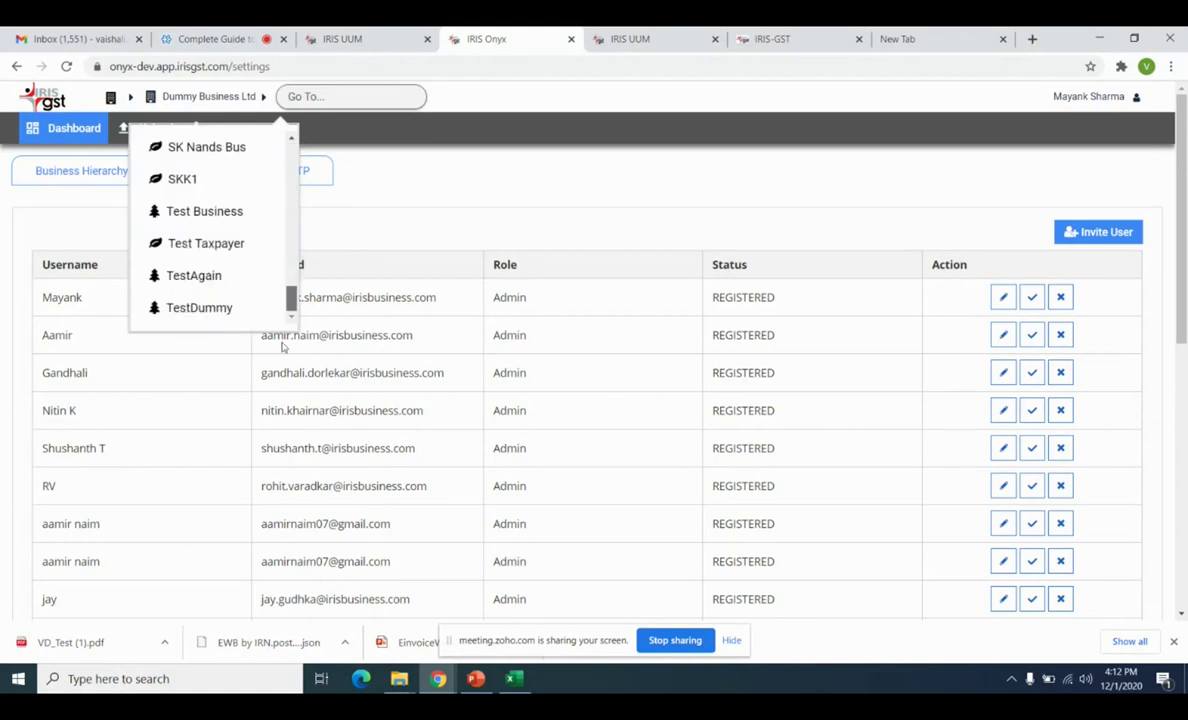
scroll(233, 177, up, 10)
scroll(246, 142, down, 2)
scroll(225, 204, down, 4)
scroll(192, 260, up, 3)
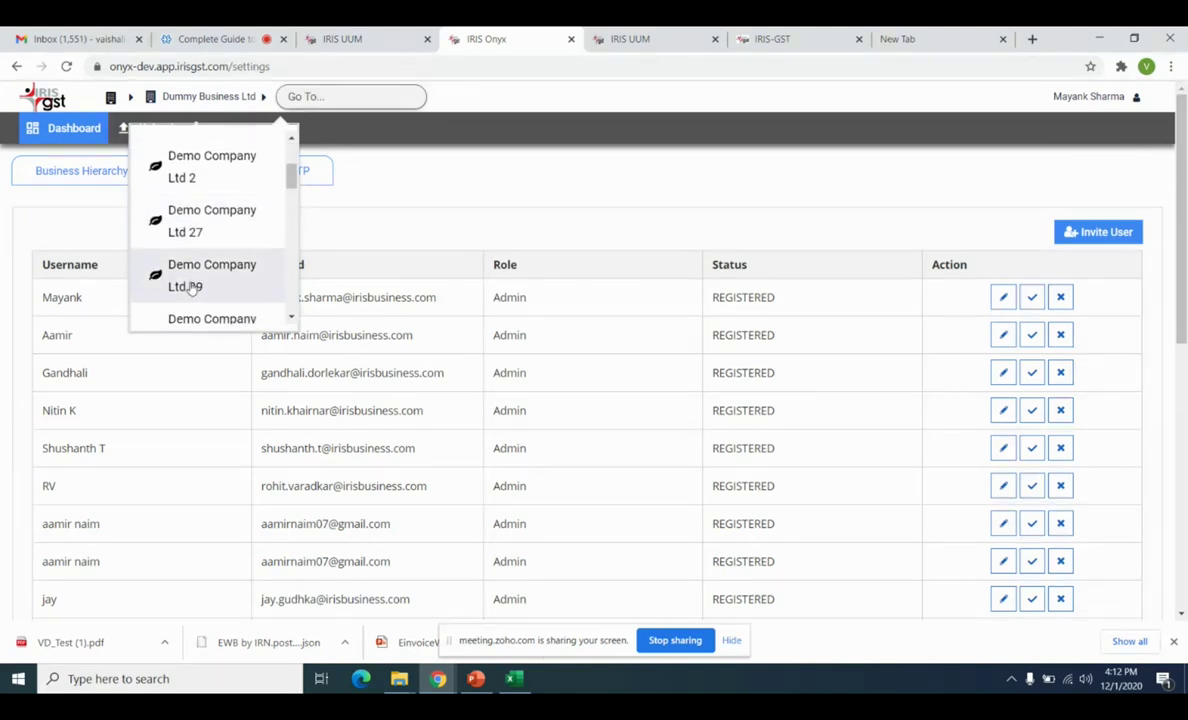
click(191, 286)
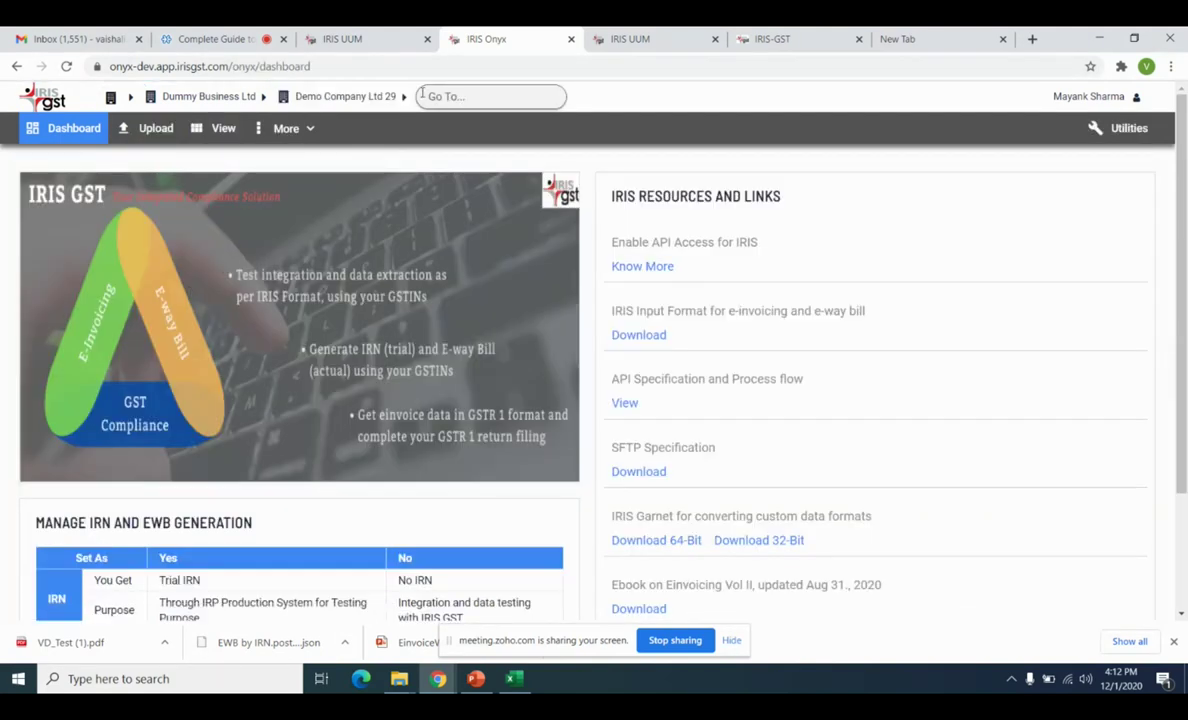
Open the settings of Demo Company Ltd 29 and review its User Access list.
click(1136, 98)
click(1122, 191)
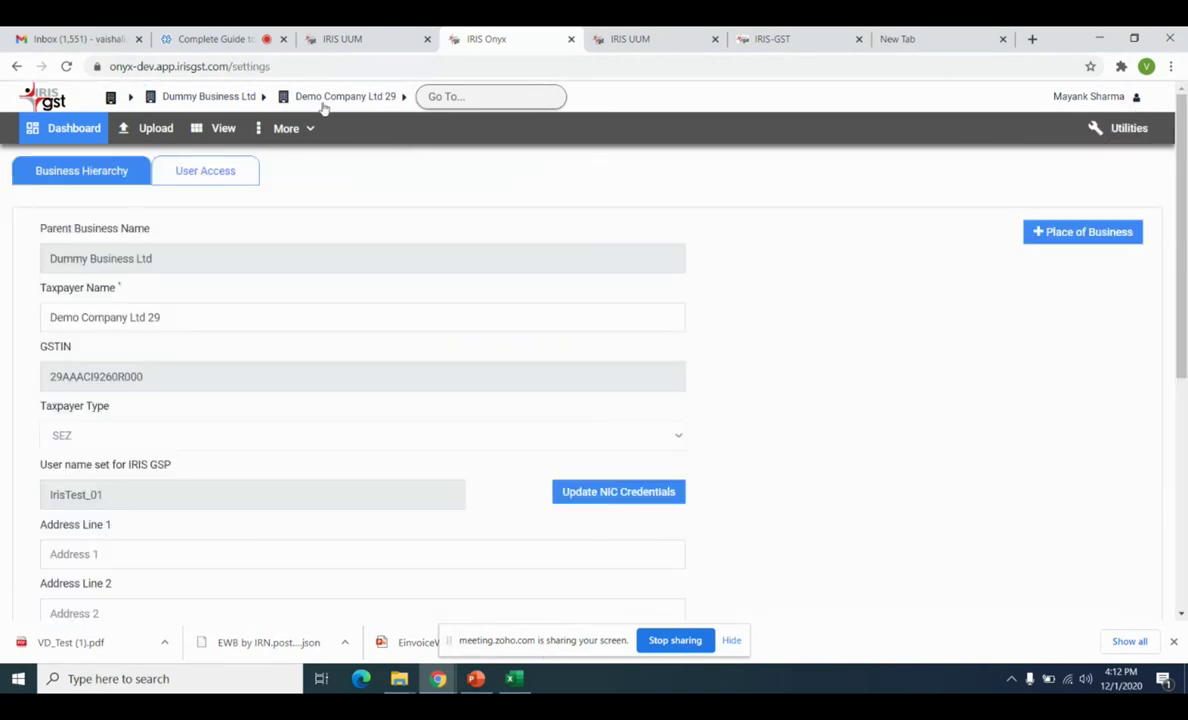
click(181, 174)
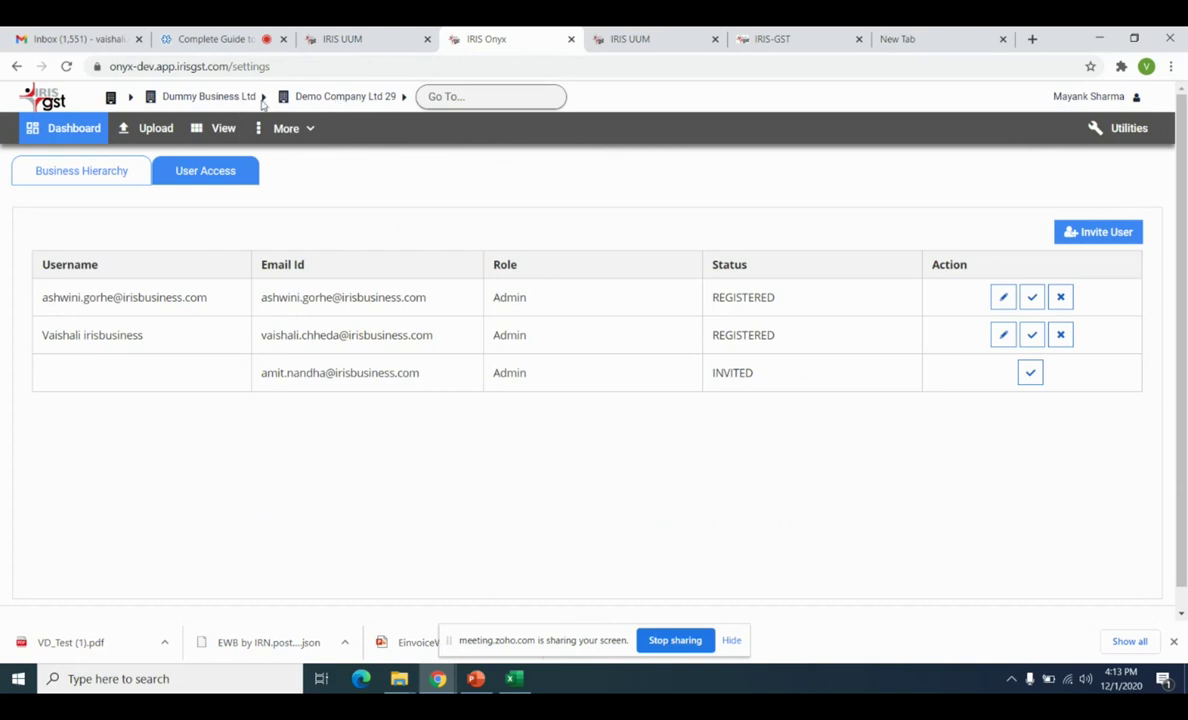
click(404, 102)
Sign in to the staging site with the prefilled credentials and open ONYX there.
click(641, 36)
click(642, 458)
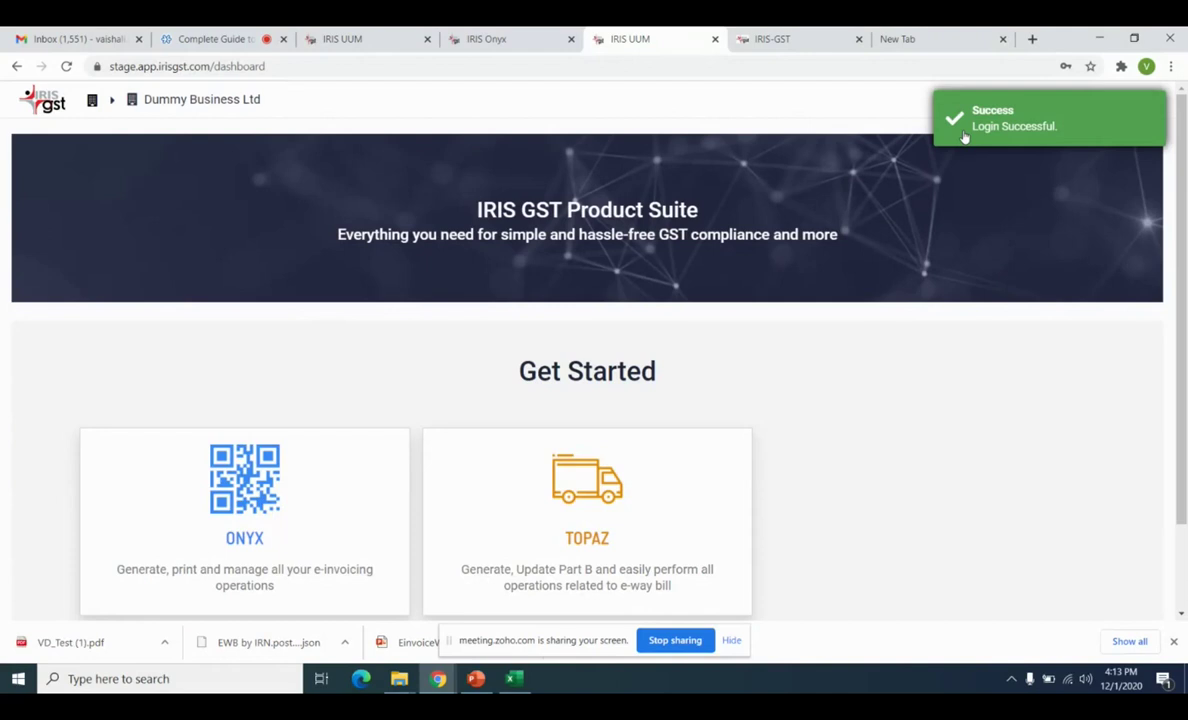
click(254, 543)
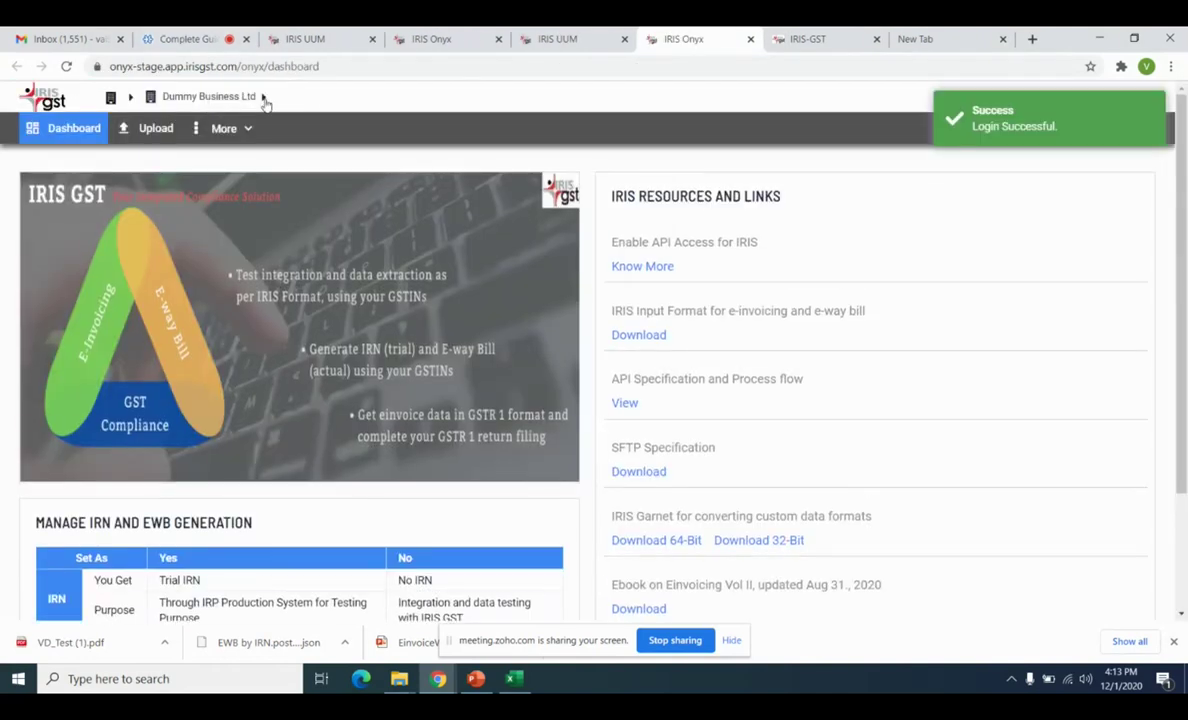
Select Demo Company Ltd 29 under Dummy Business Ltd in the staging ONYX.
click(265, 100)
scroll(238, 275, down, 8)
scroll(238, 276, down, 5)
click(237, 287)
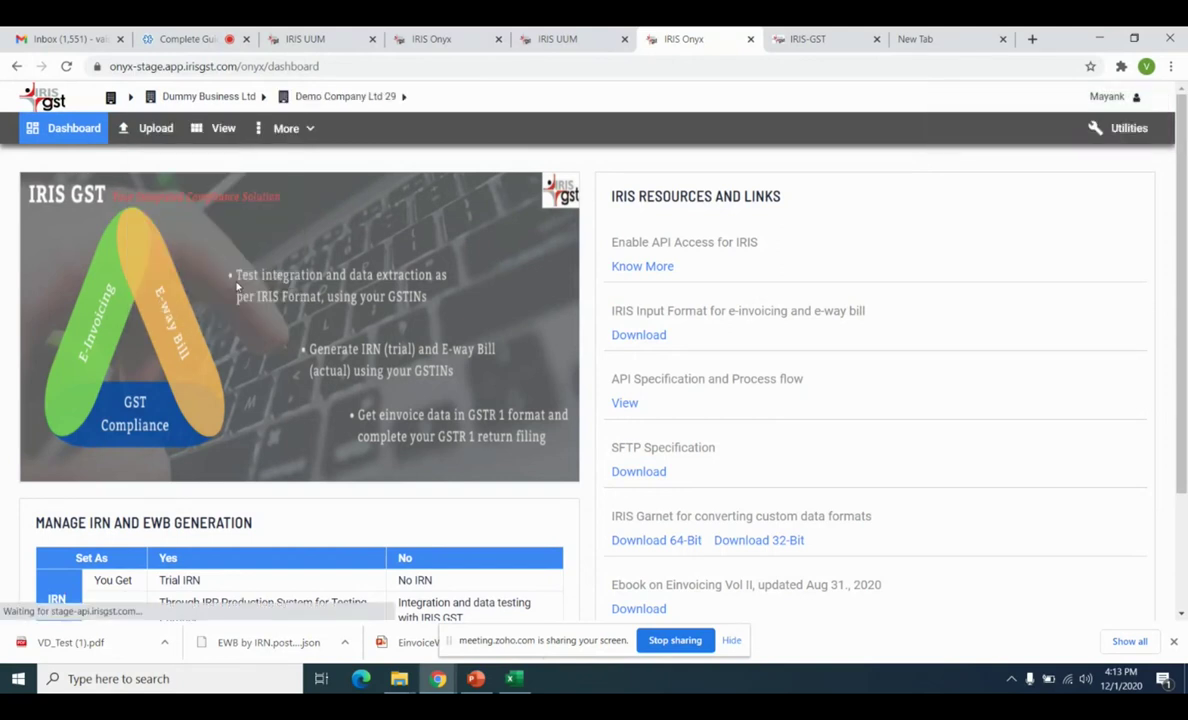
Check the documents with and without a generated IRN/EWB and return to the Upload page.
click(160, 129)
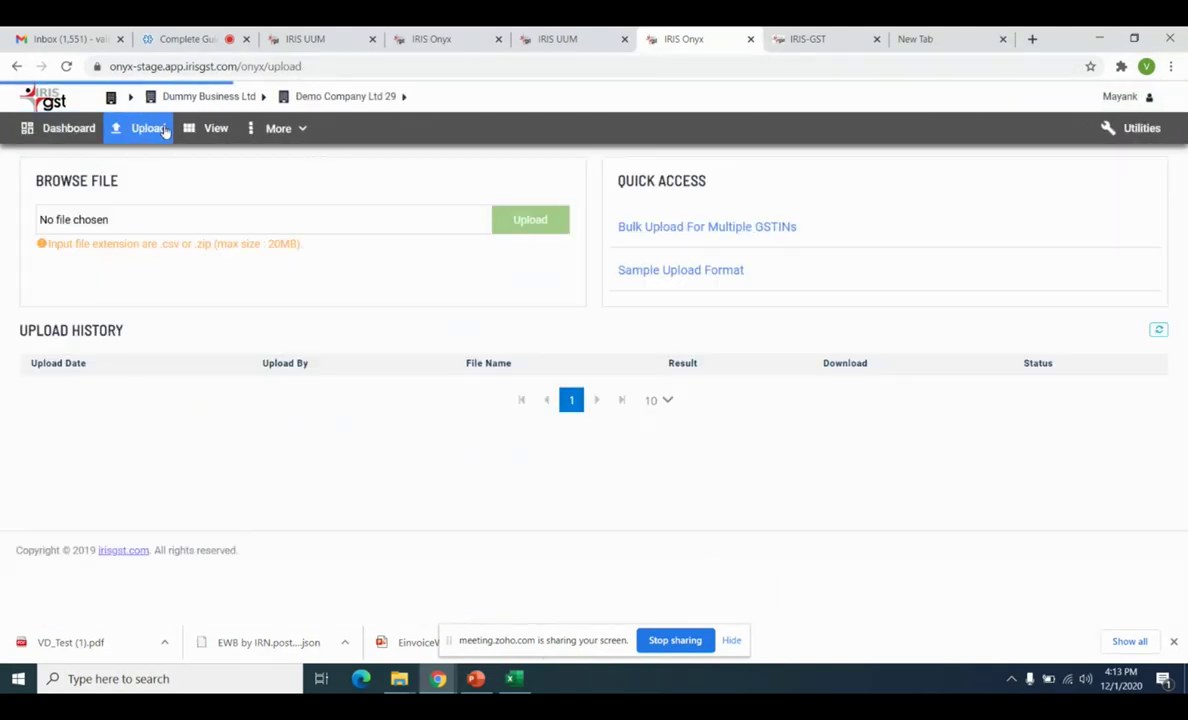
click(215, 128)
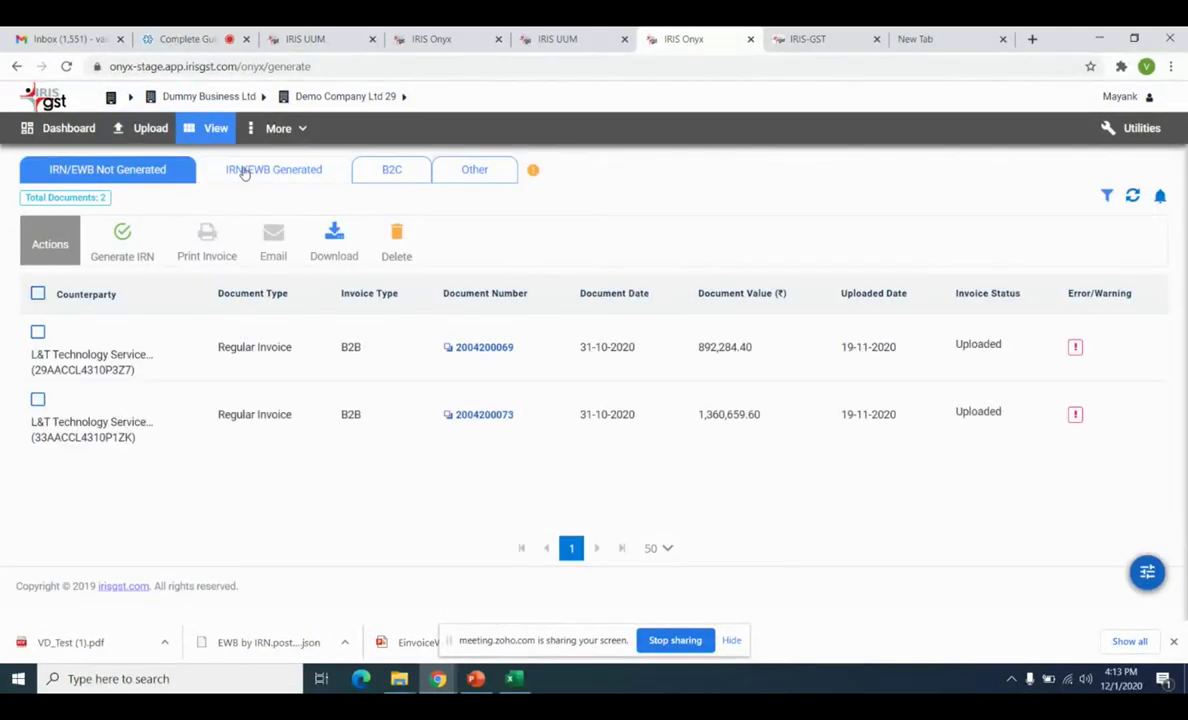
click(244, 172)
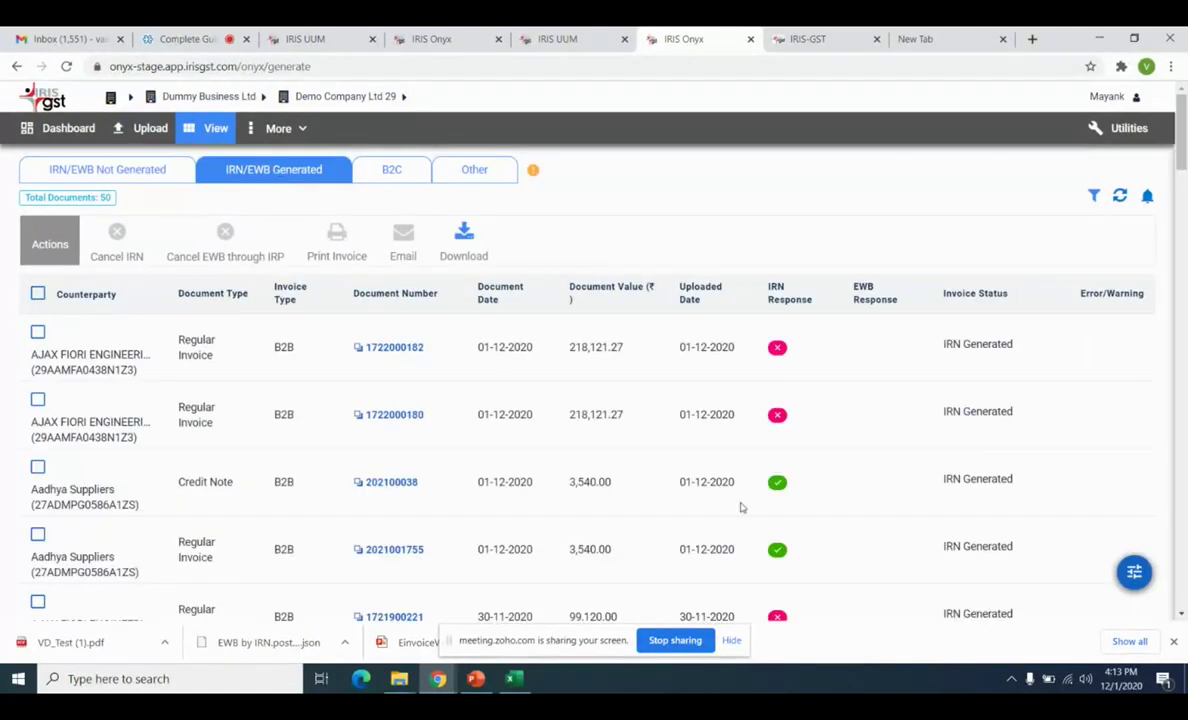
click(146, 128)
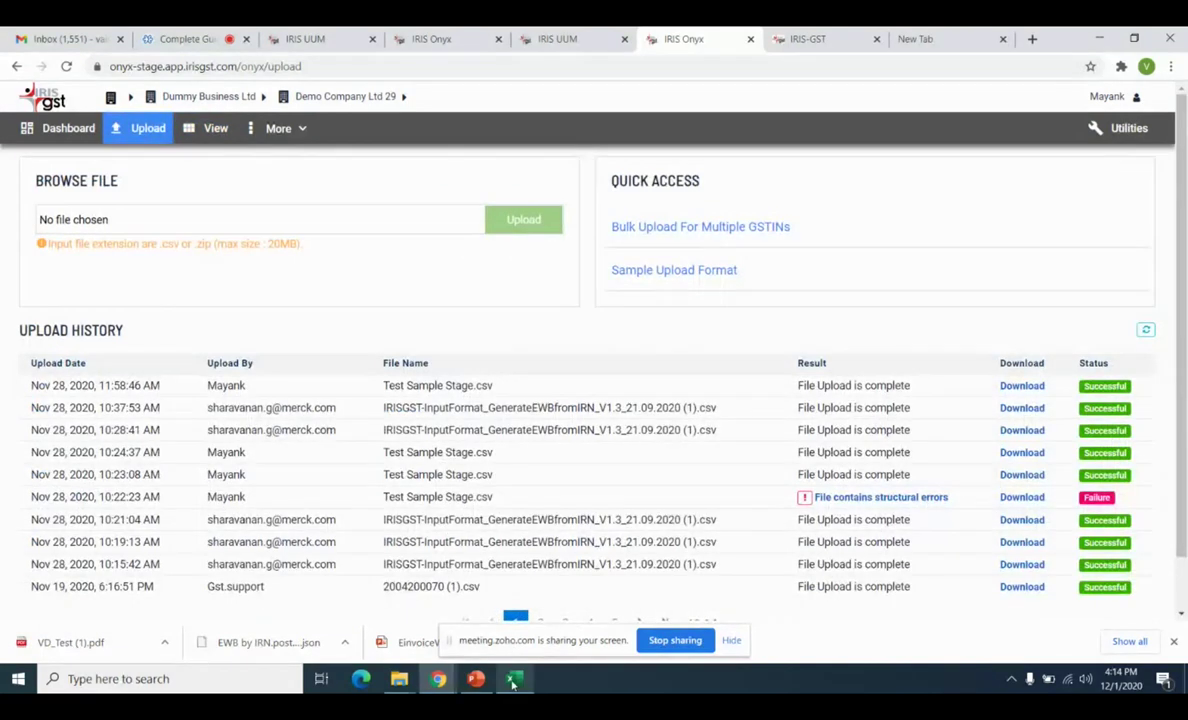
Switch to the Test Sample Stage workbook in Excel, widen column A and examine the three invoice rows and their document numbers.
click(513, 678)
click(292, 262)
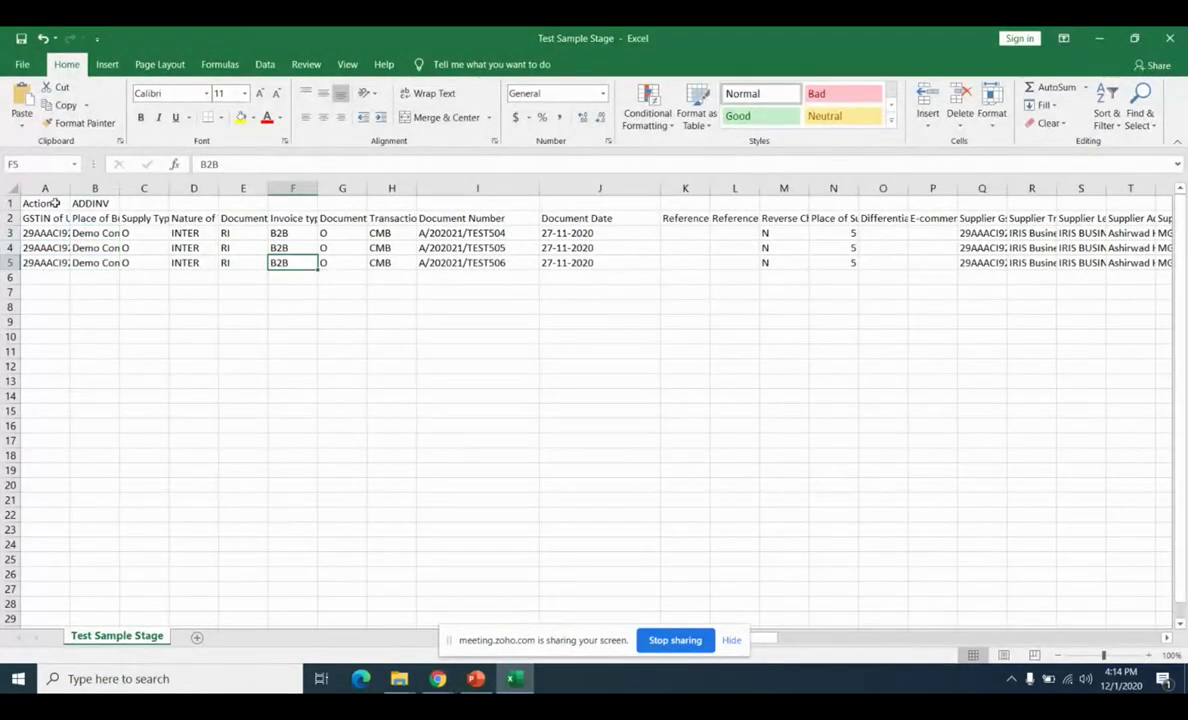
drag(70, 188, 177, 190)
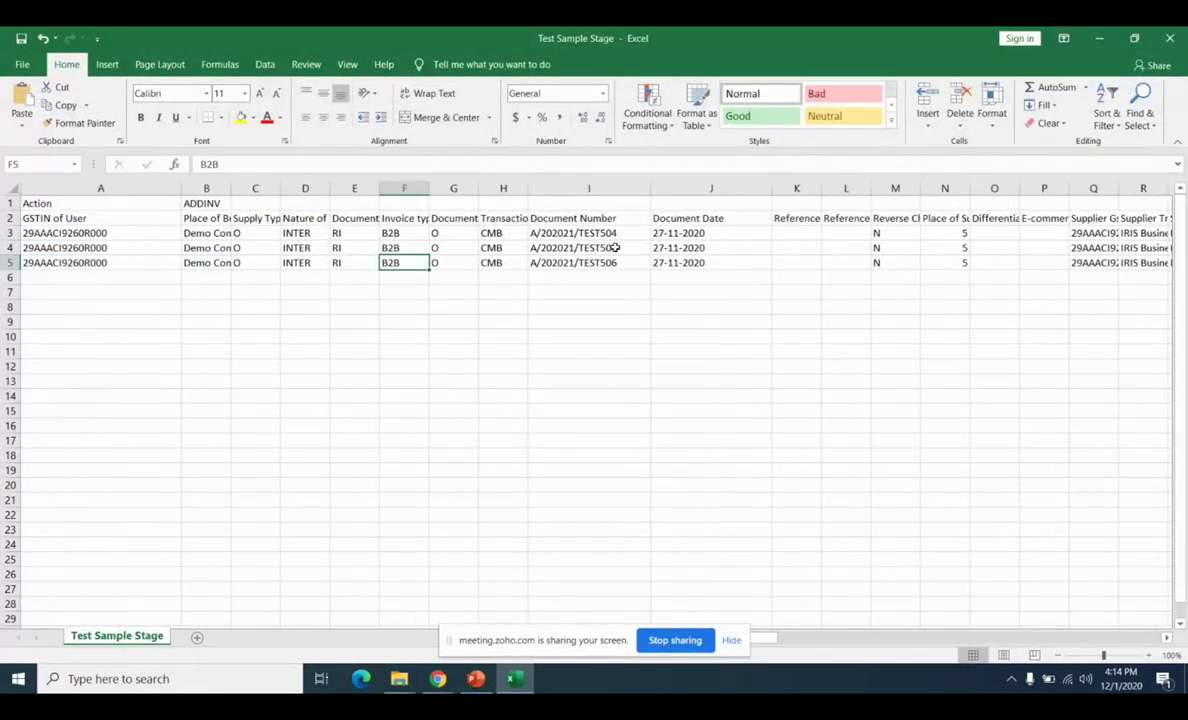
drag(607, 232, 617, 261)
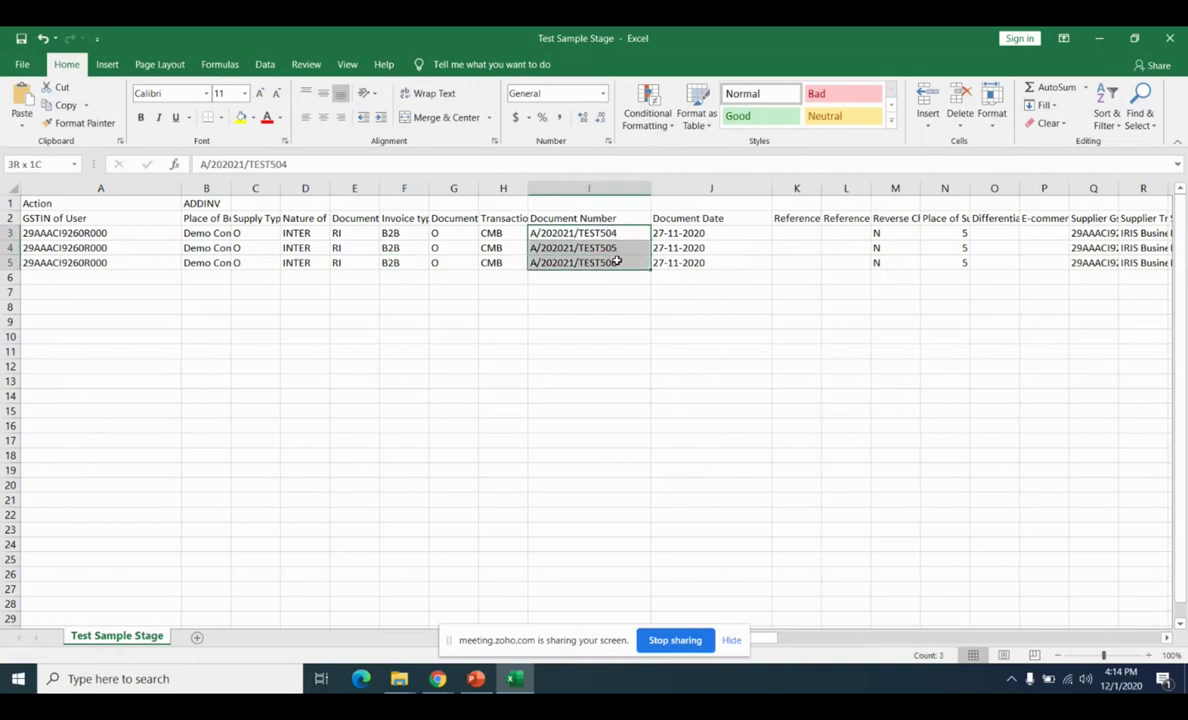
click(846, 218)
mouse_move(769, 642)
mouse_down()
mouse_move(960, 651)
mouse_move(605, 647)
mouse_move(898, 655)
mouse_move(766, 648)
mouse_up()
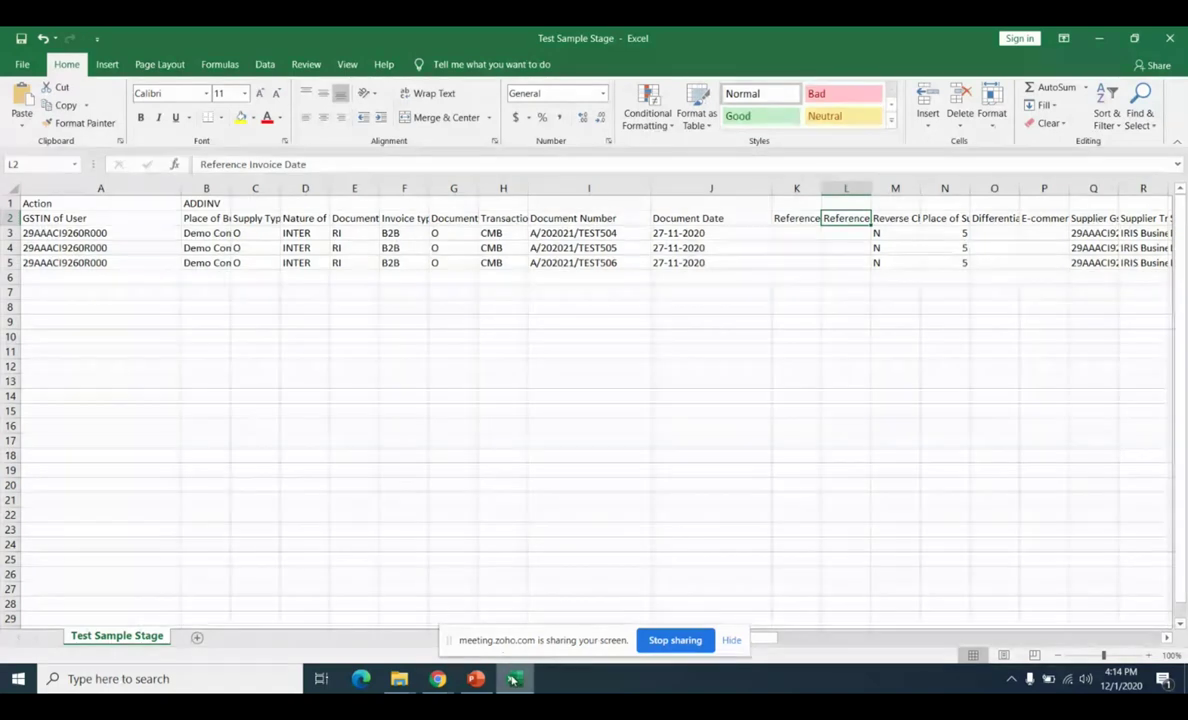
mouse_move(513, 679)
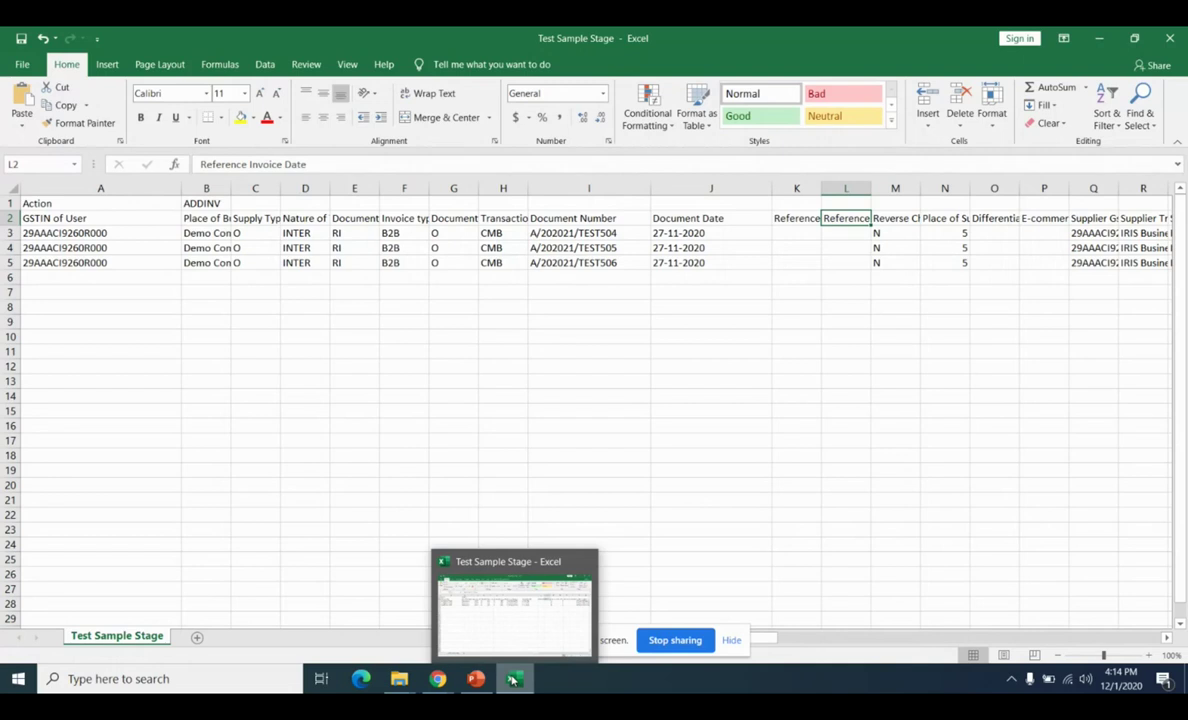
click(770, 639)
Switch back to ONYX in Chrome and upload the Test Sample Stage file from the Demo folder.
mouse_move(472, 682)
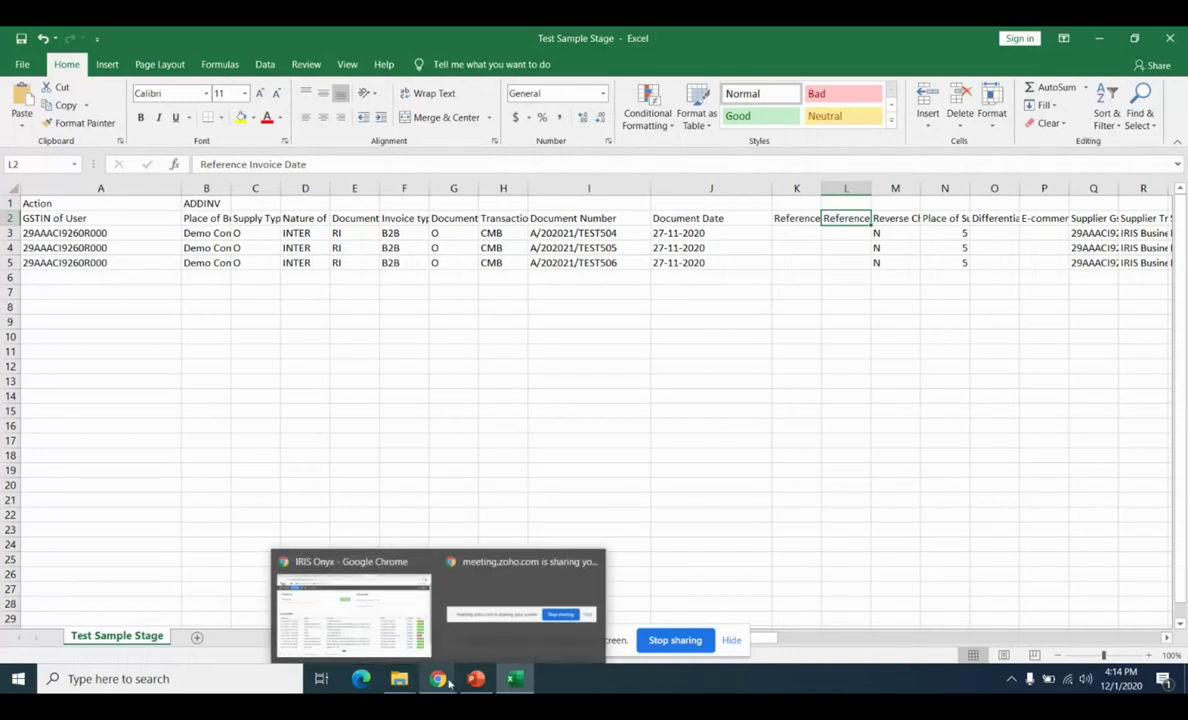
click(421, 648)
click(191, 223)
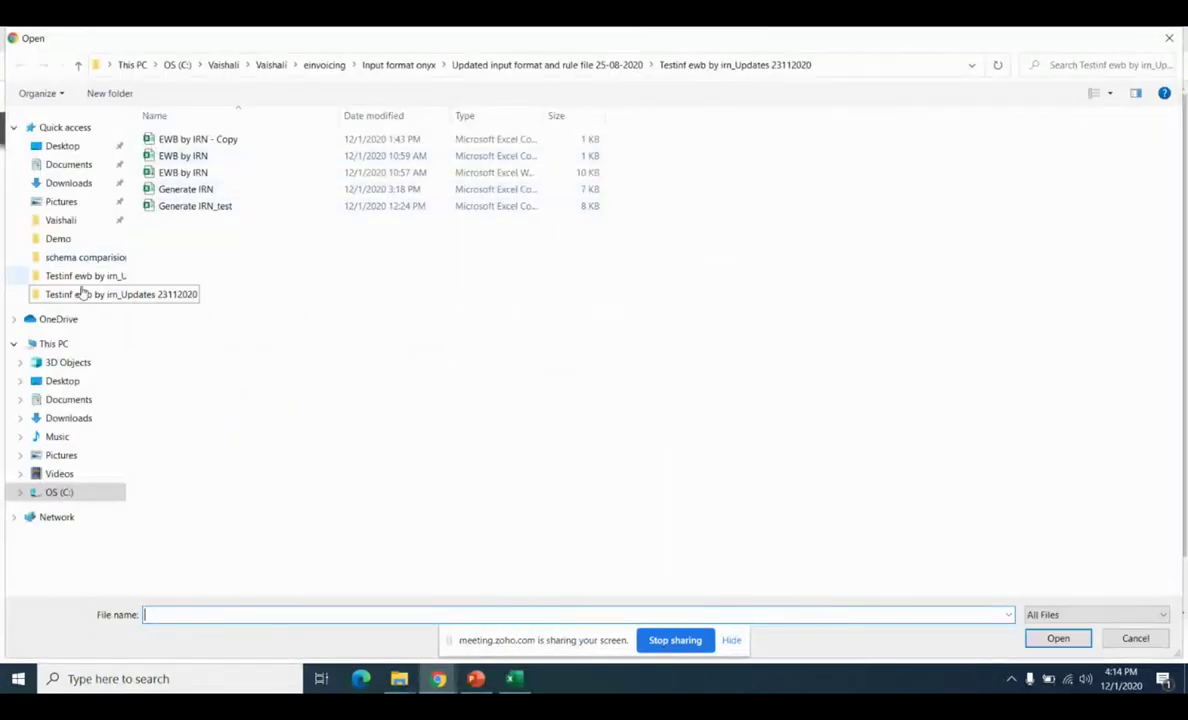
click(58, 240)
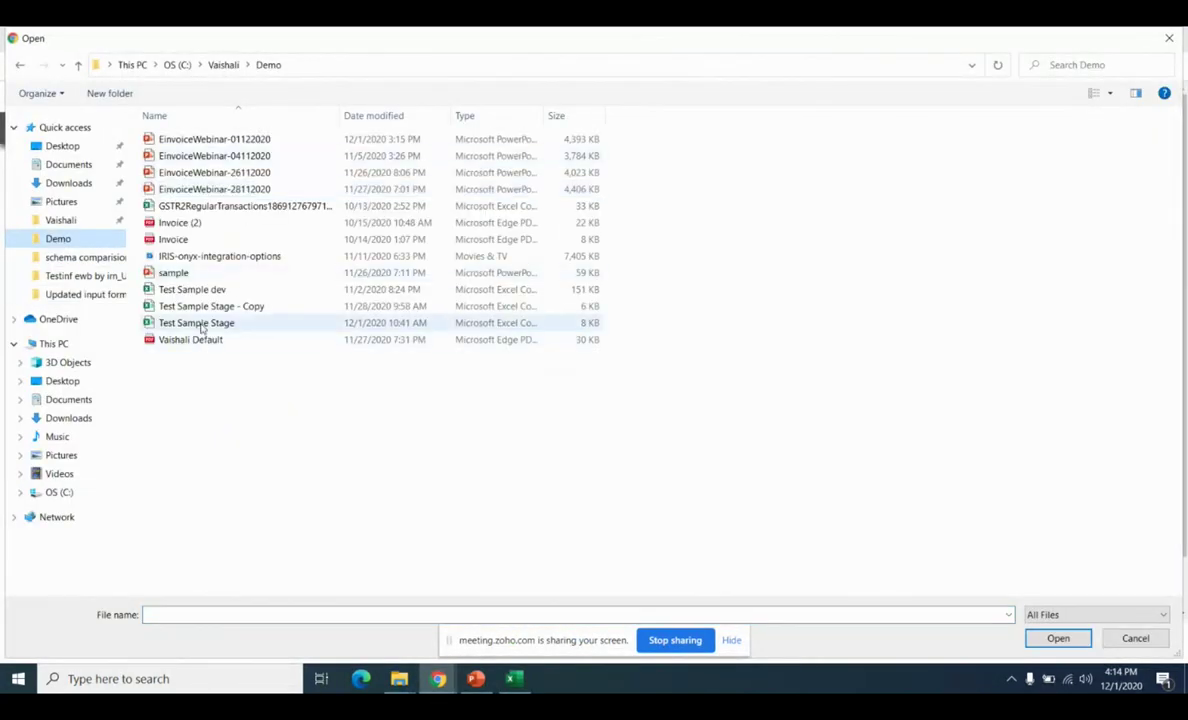
double_click(202, 323)
click(523, 219)
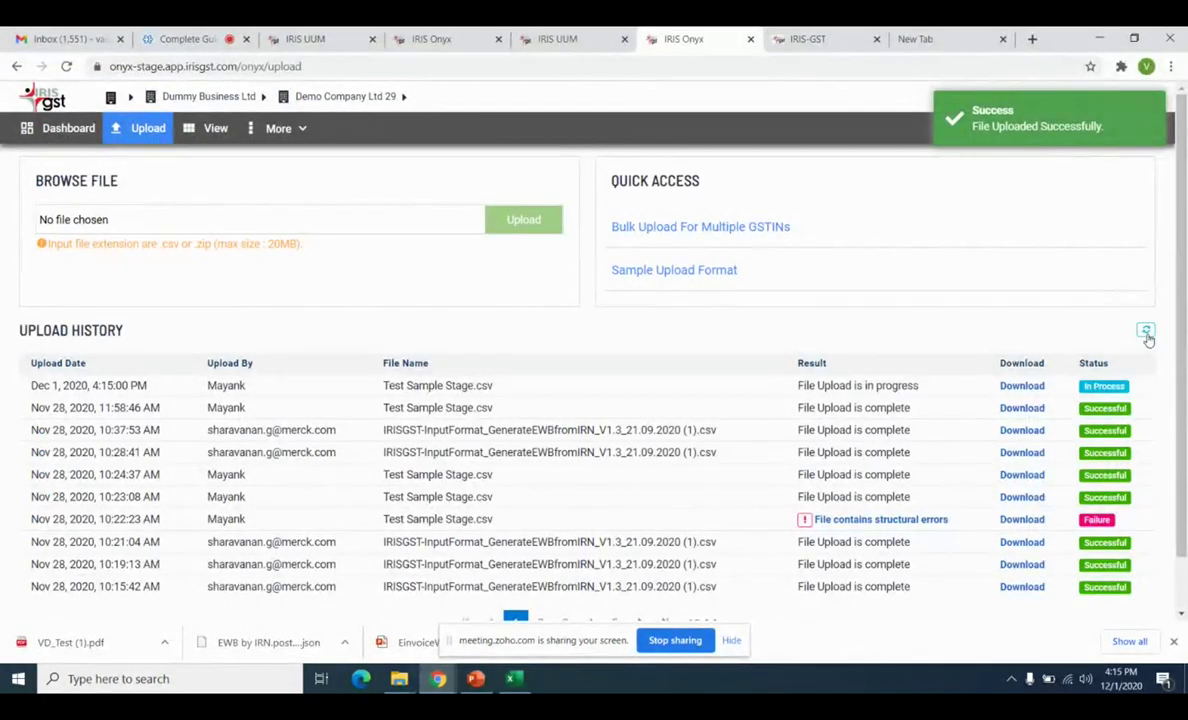
Download the response archive of the newest Test Sample Stage.csv upload and open SR_Test Sample Stage from it.
click(198, 136)
click(127, 133)
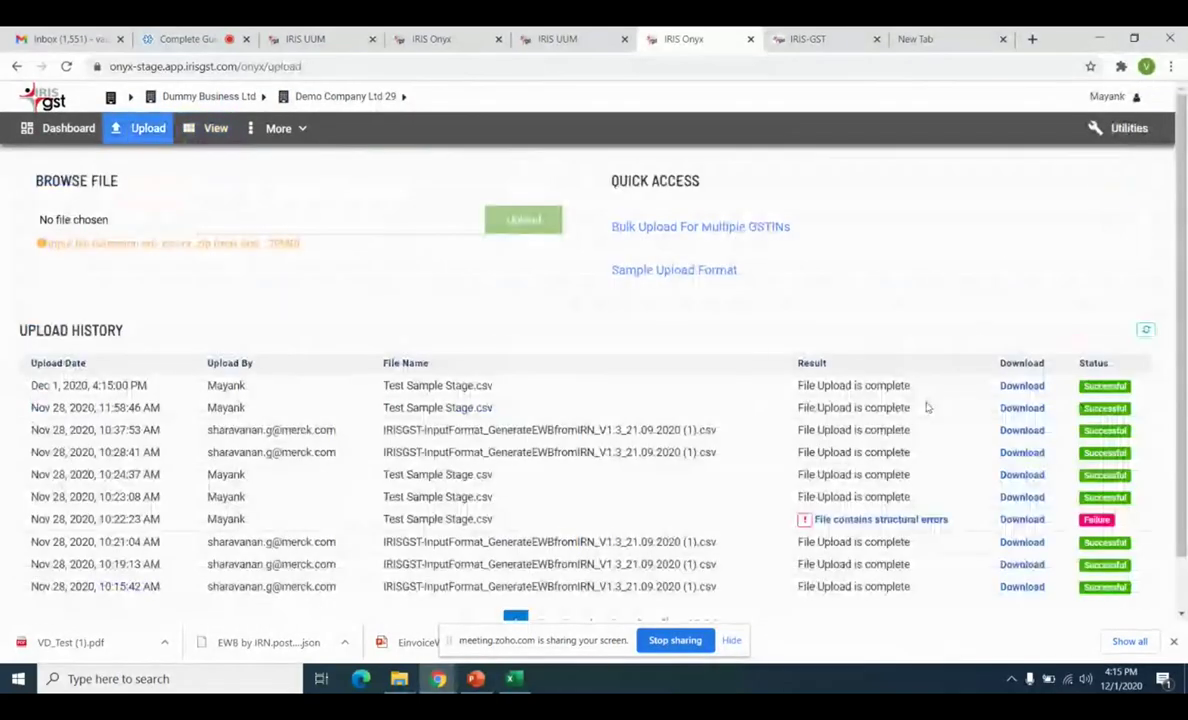
click(1036, 392)
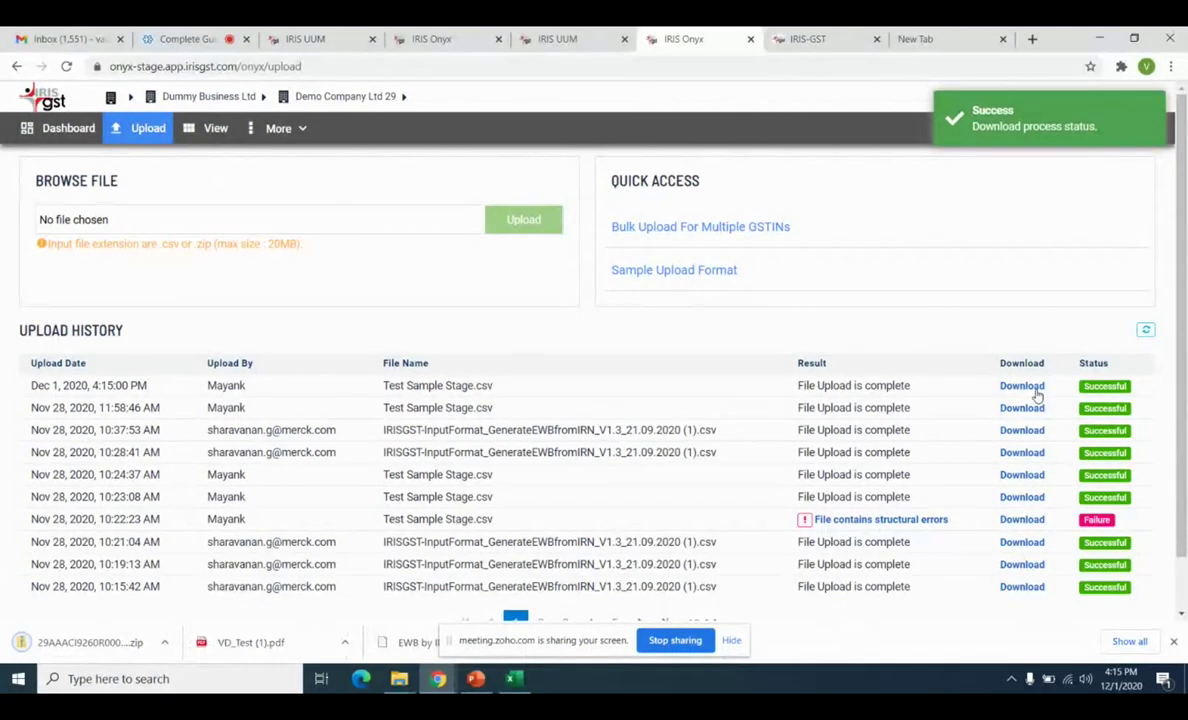
click(112, 648)
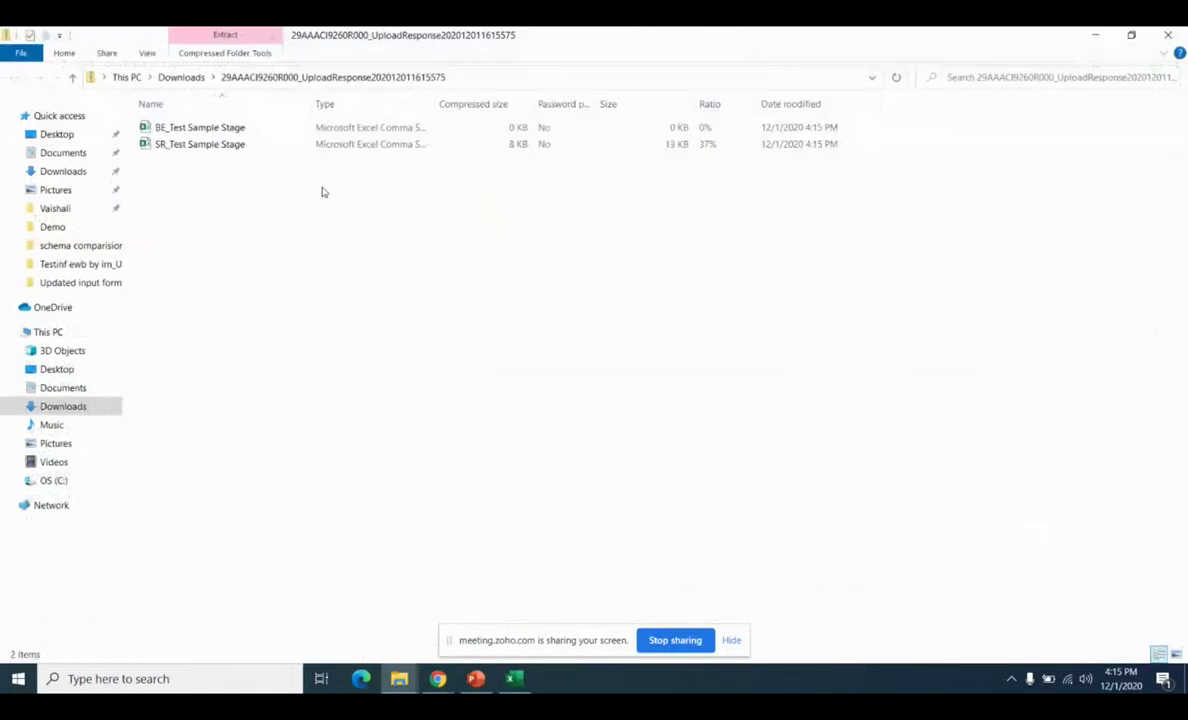
click(257, 143)
double_click(257, 143)
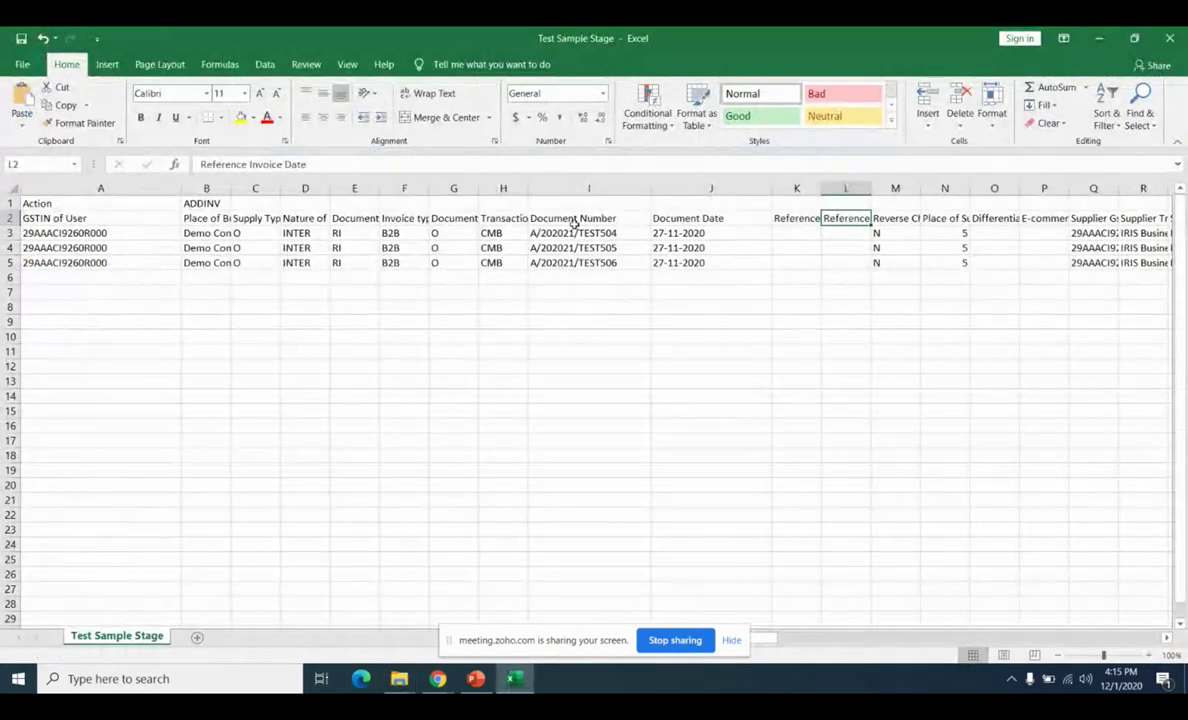
Inspect the signed QR code values in the response sheet, widen the IRN column and select the first invoice's IRN.
click(541, 216)
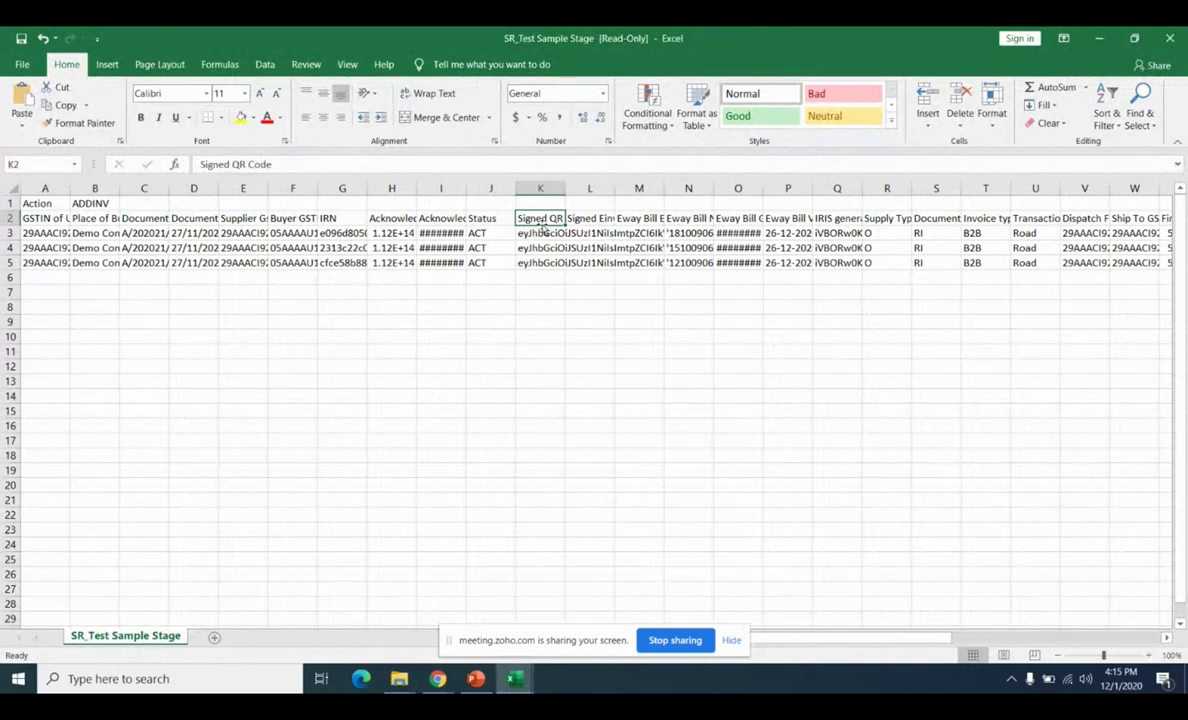
click(541, 231)
drag(369, 188, 458, 197)
click(440, 232)
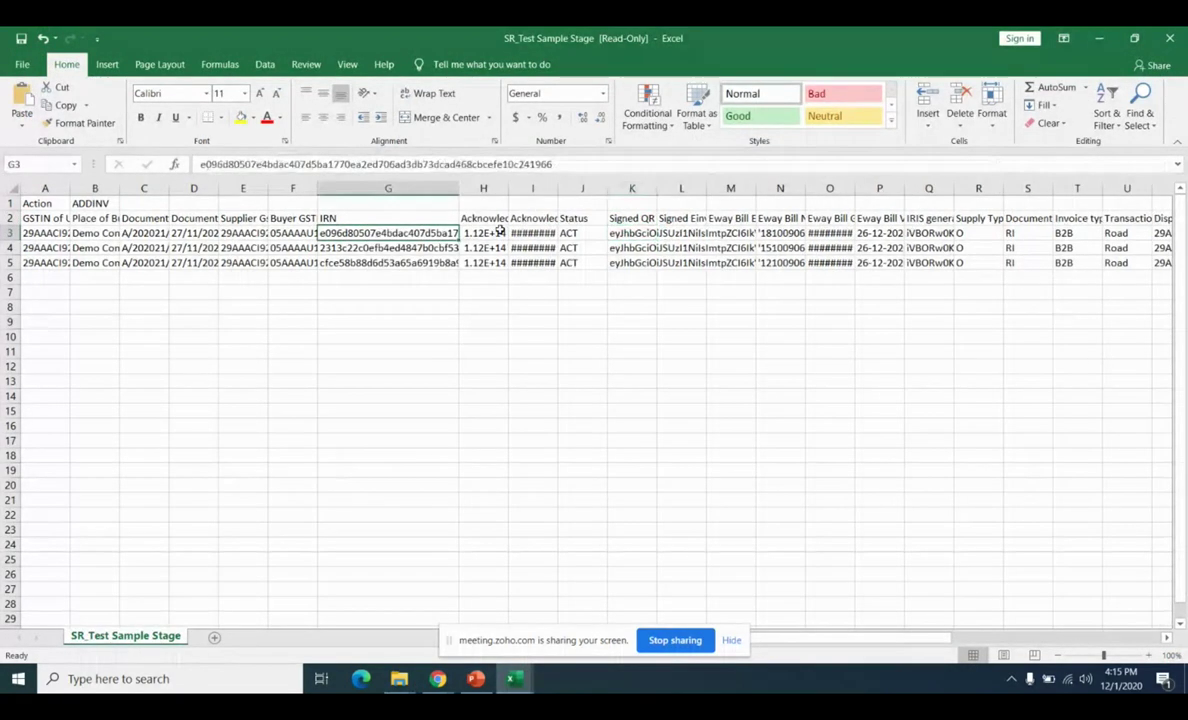
Check the first invoice's acknowledgement number and date in the response sheet and widen the Acknowledgement Date column.
double_click(498, 232)
click(533, 232)
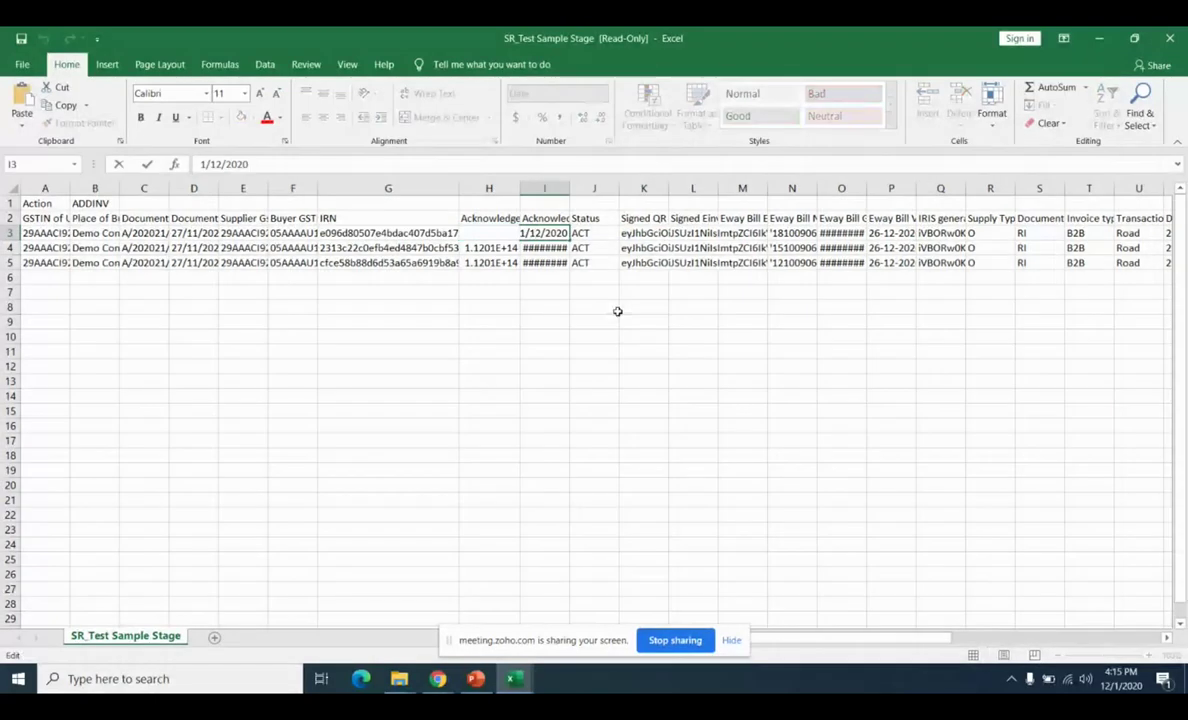
click(577, 189)
drag(575, 190, 631, 190)
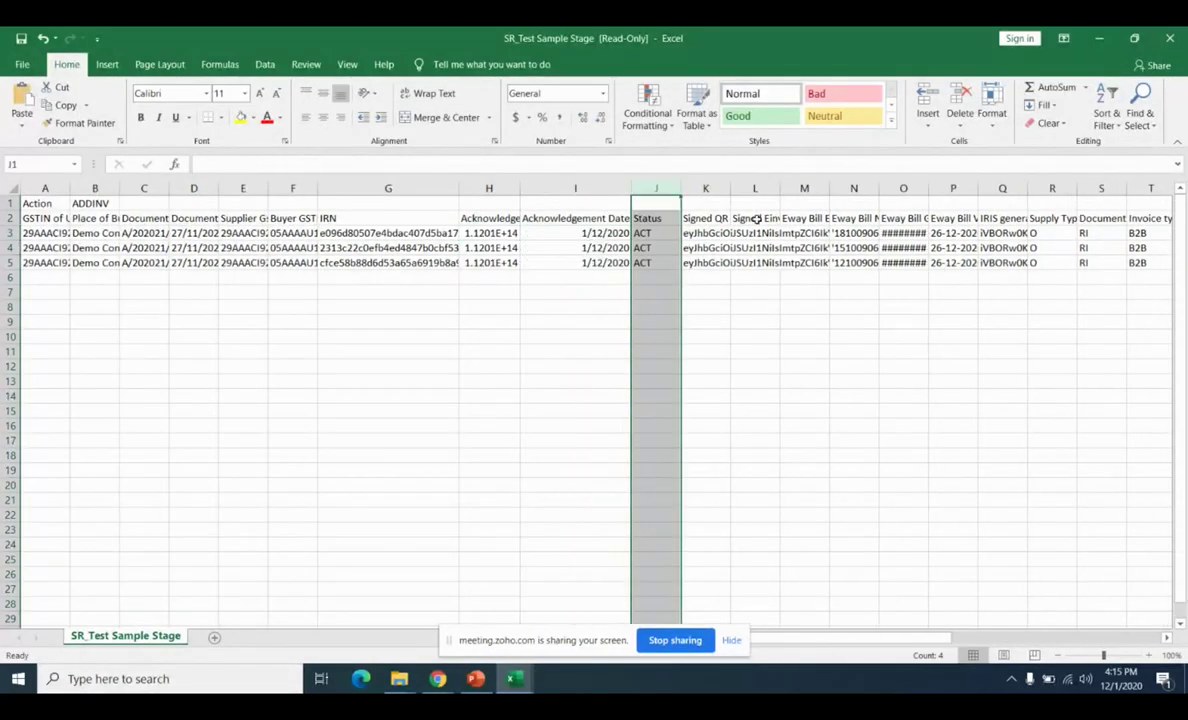
Switch back to ONYX in Chrome and open the list of documents with IRN/EWB generated.
click(1107, 50)
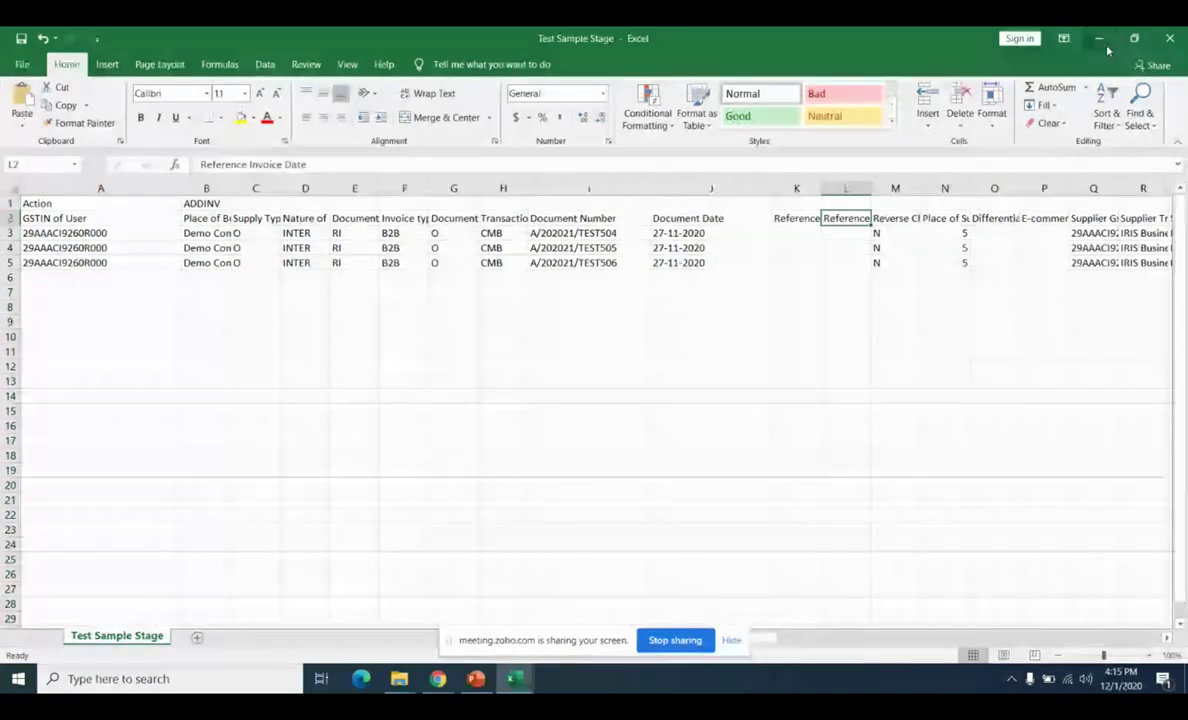
click(1107, 50)
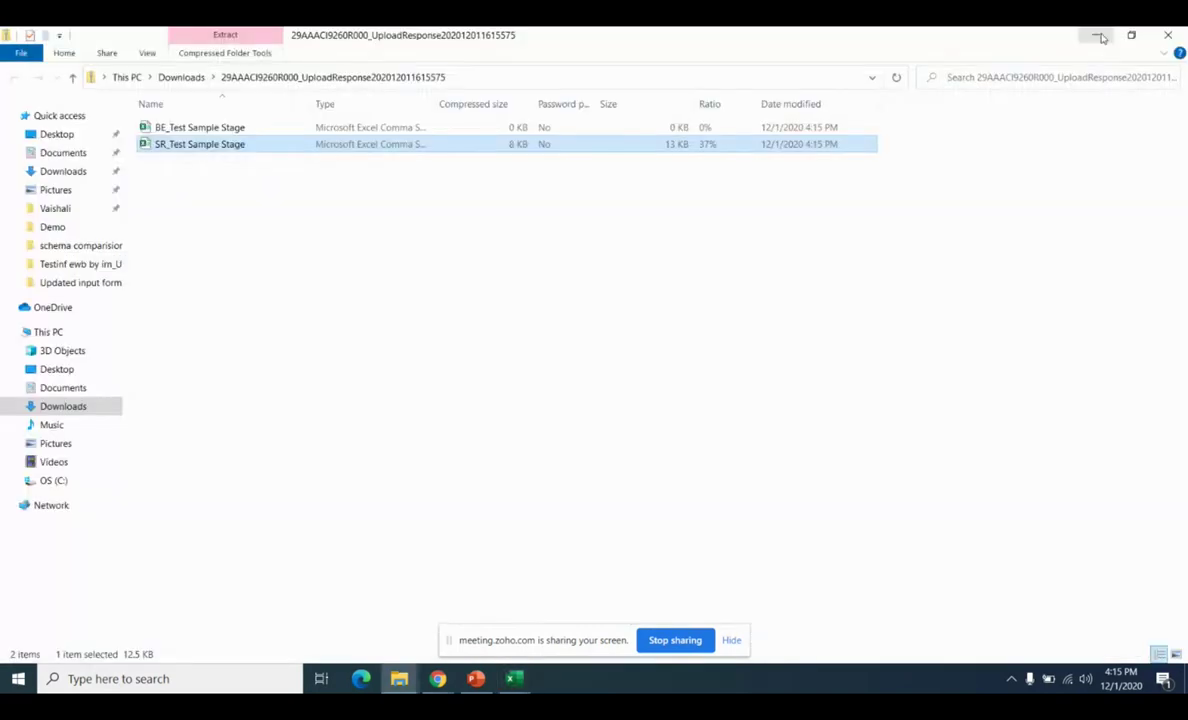
click(1100, 37)
click(212, 127)
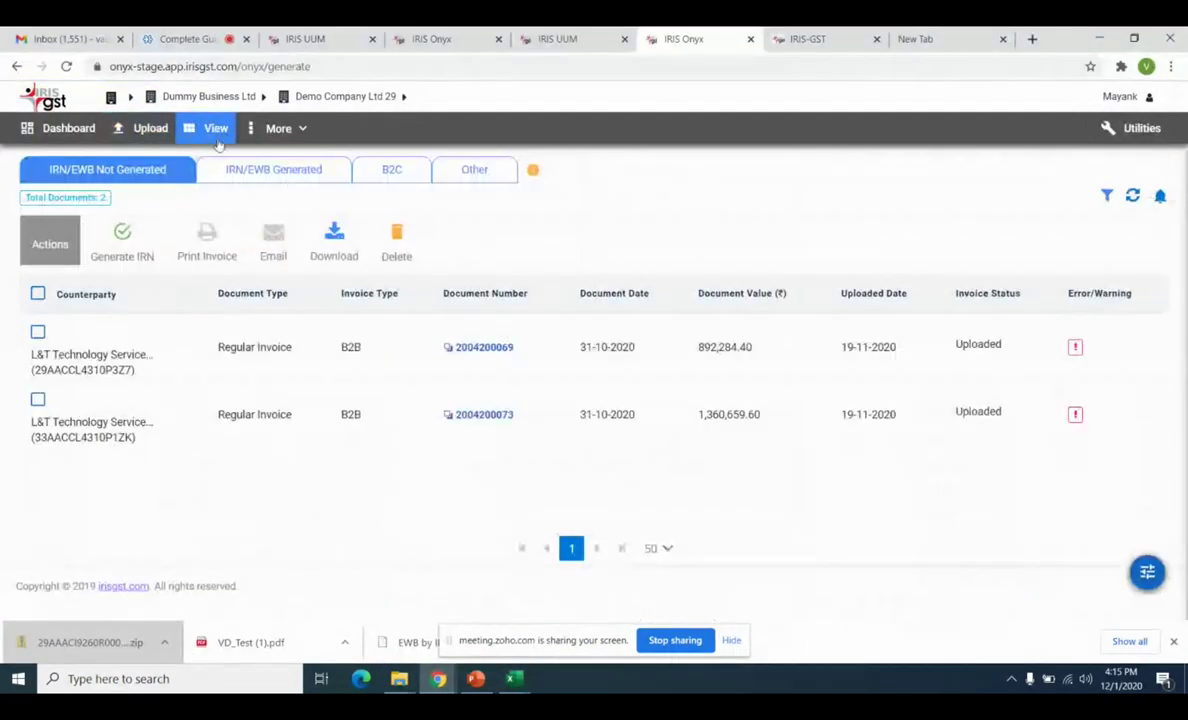
click(273, 166)
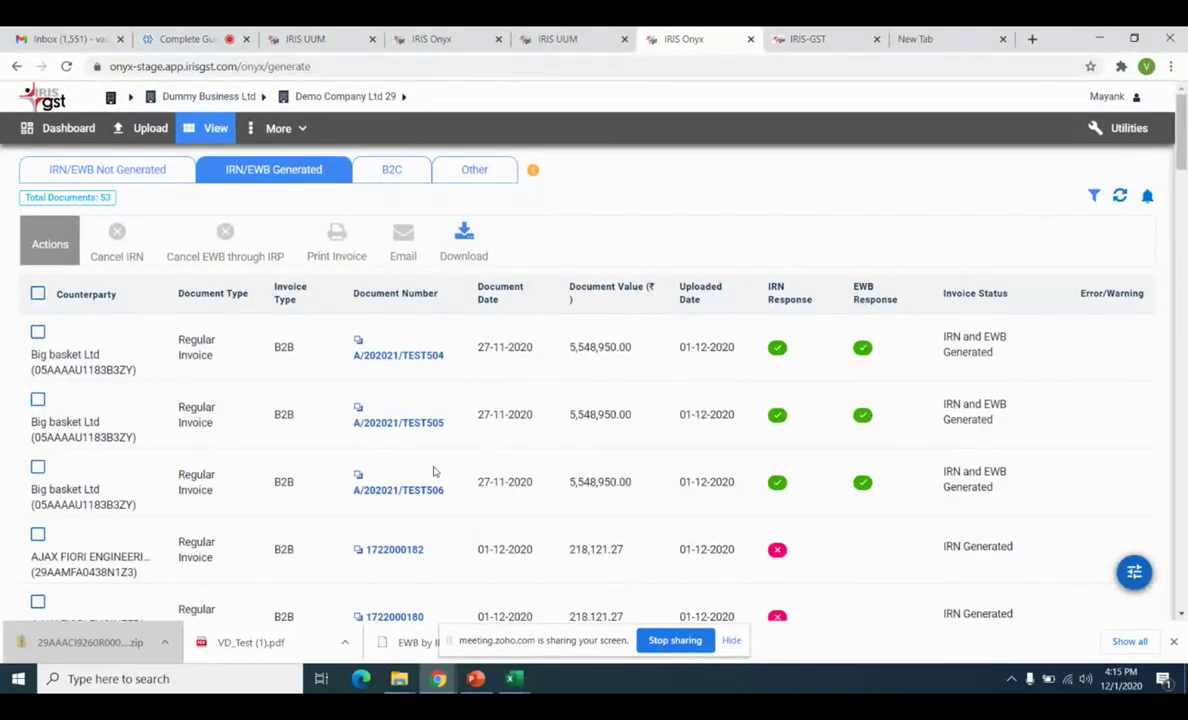
View the IRN and EWB responses of the first Big basket Ltd invoice and check which actions its selection enables.
click(779, 350)
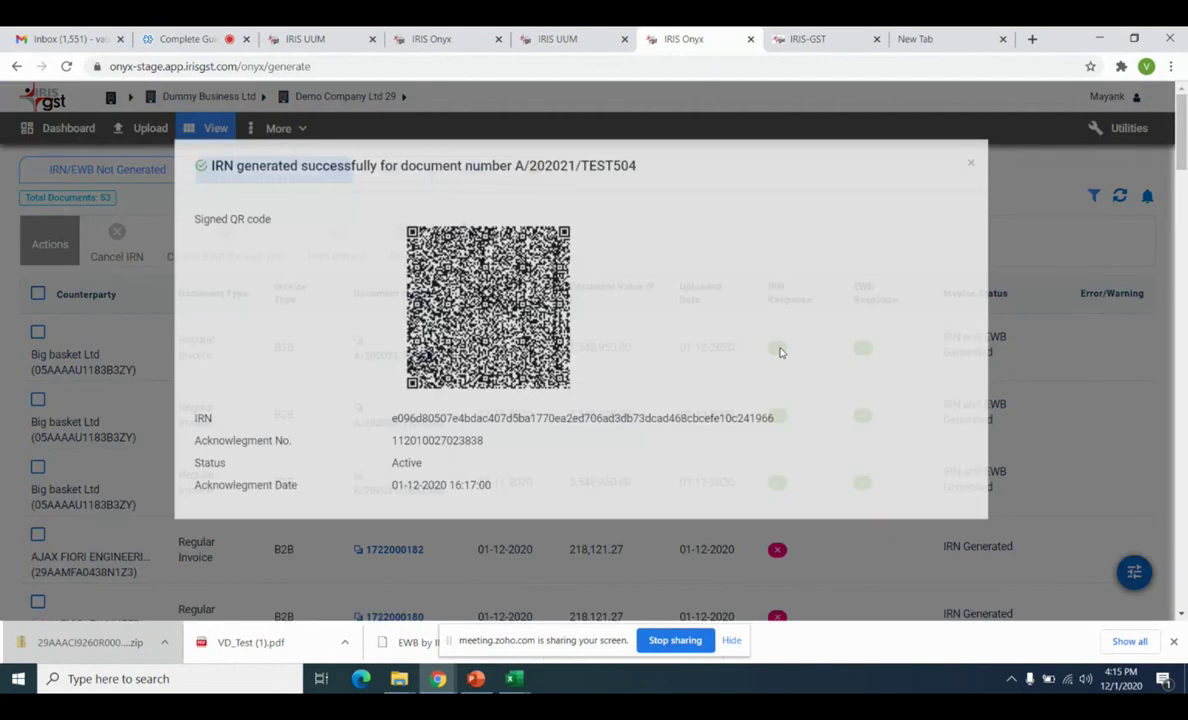
scroll(780, 350, down, 3)
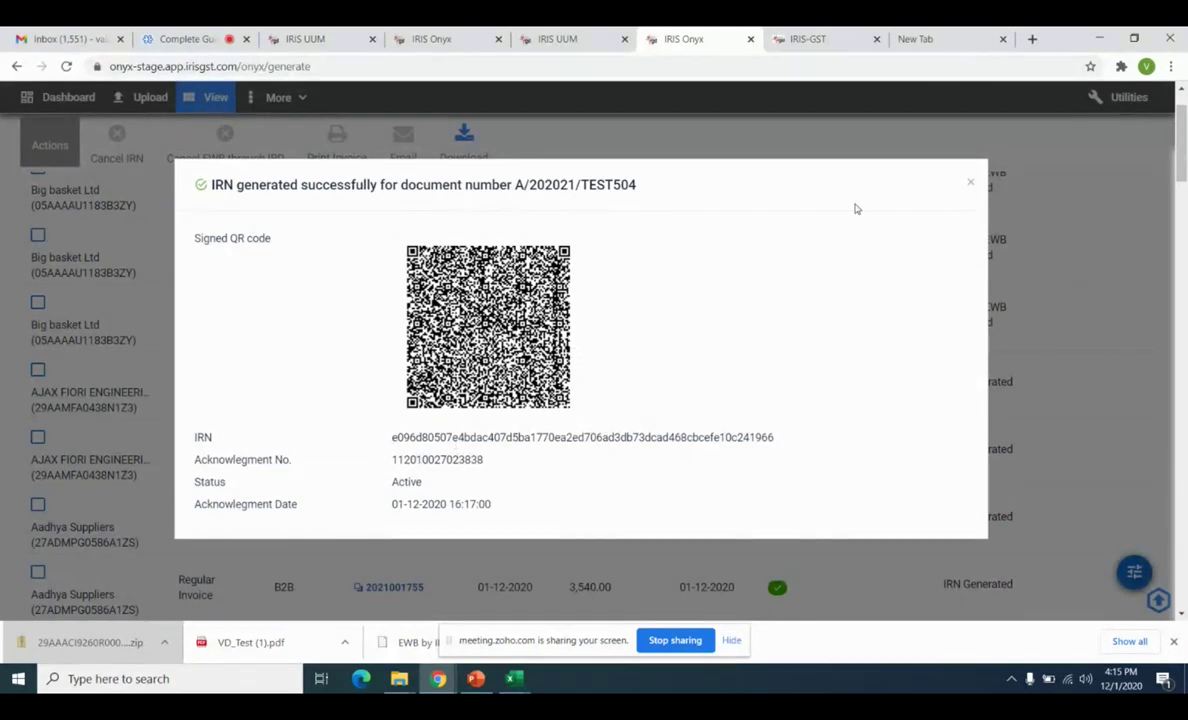
click(969, 182)
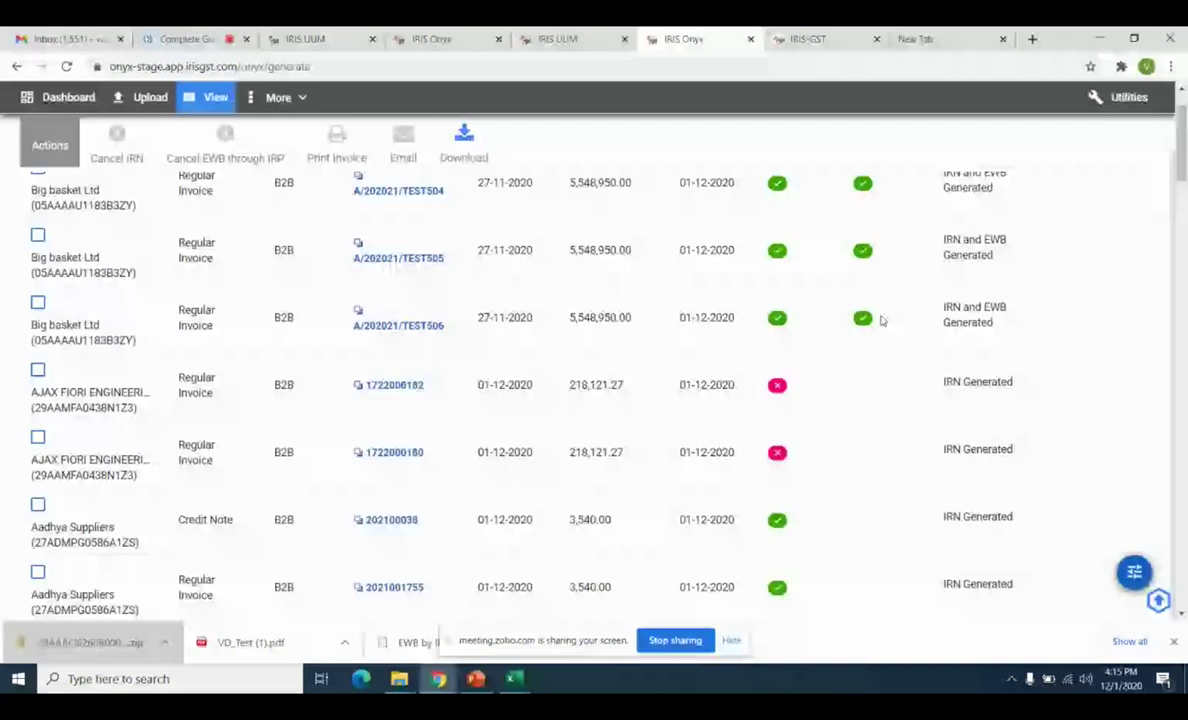
scroll(882, 320, up, 3)
click(862, 347)
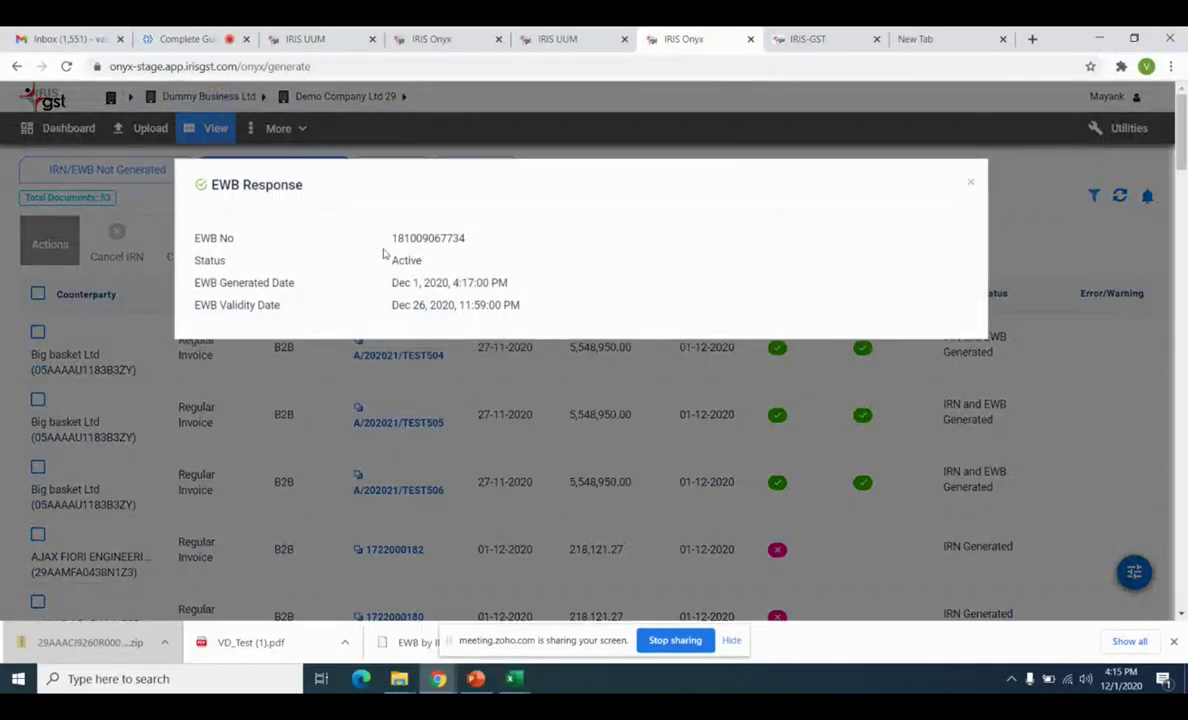
click(971, 183)
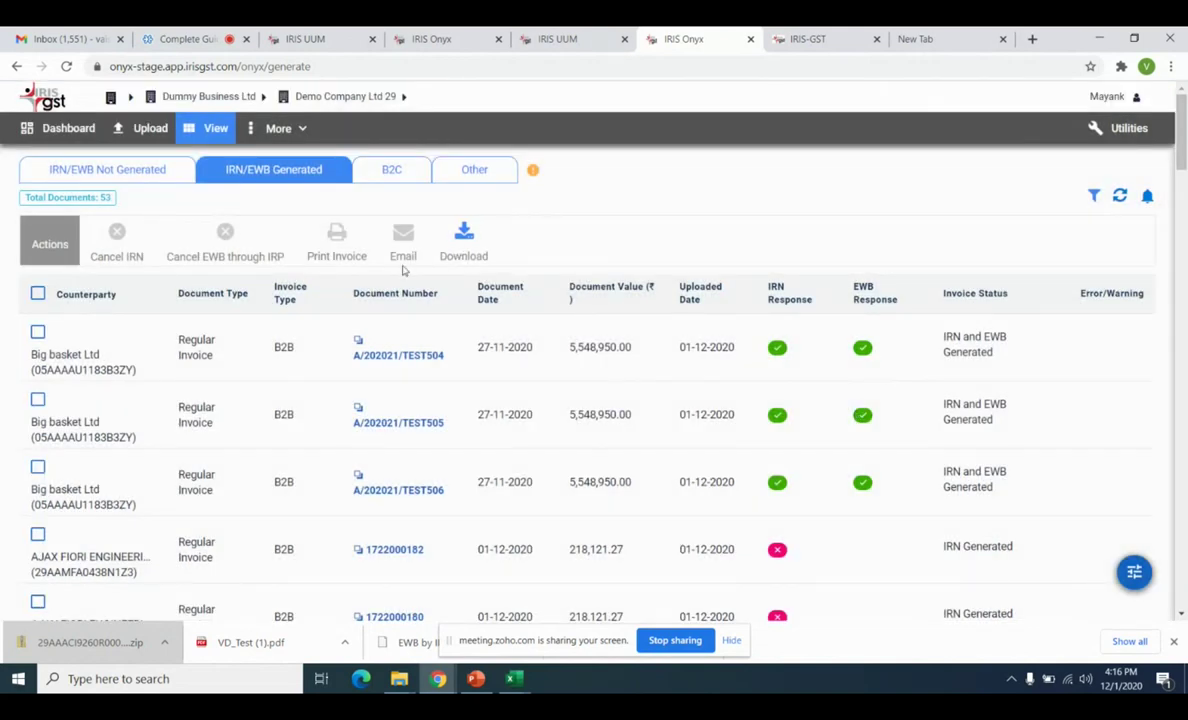
click(37, 334)
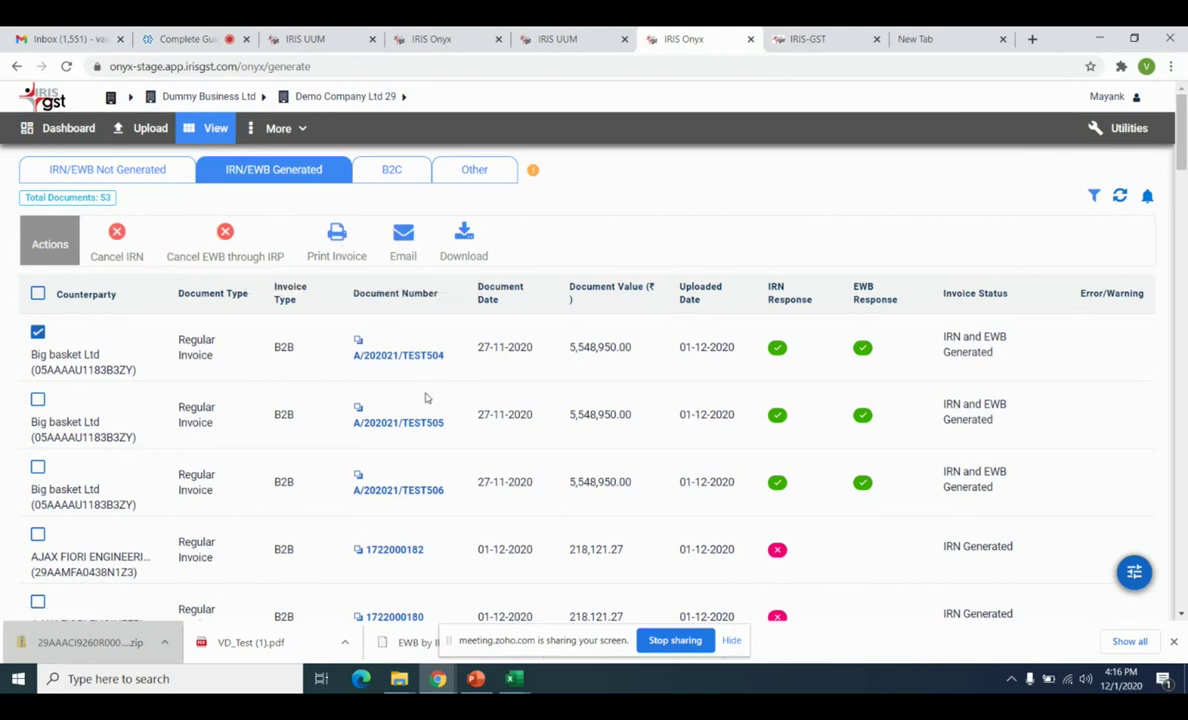
click(38, 333)
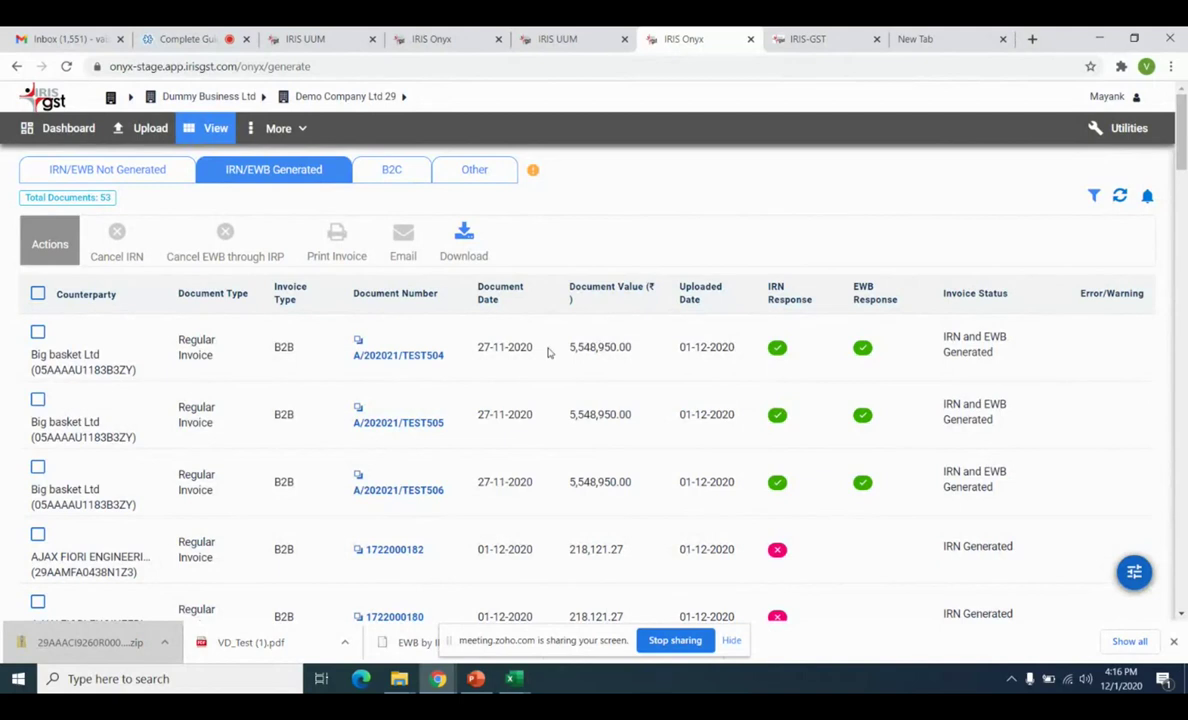
Look at the B2C and Other document lists and examine the B2C invoices and their QR code responses.
click(393, 173)
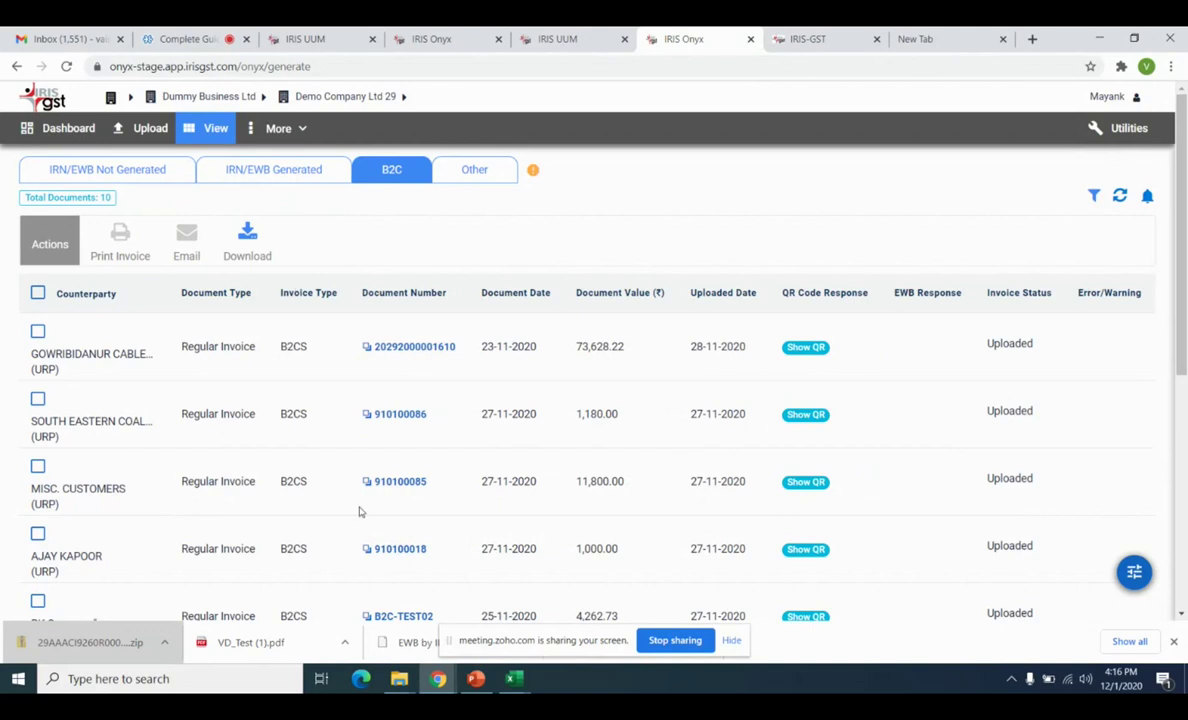
click(478, 169)
click(390, 170)
scroll(486, 413, down, 5)
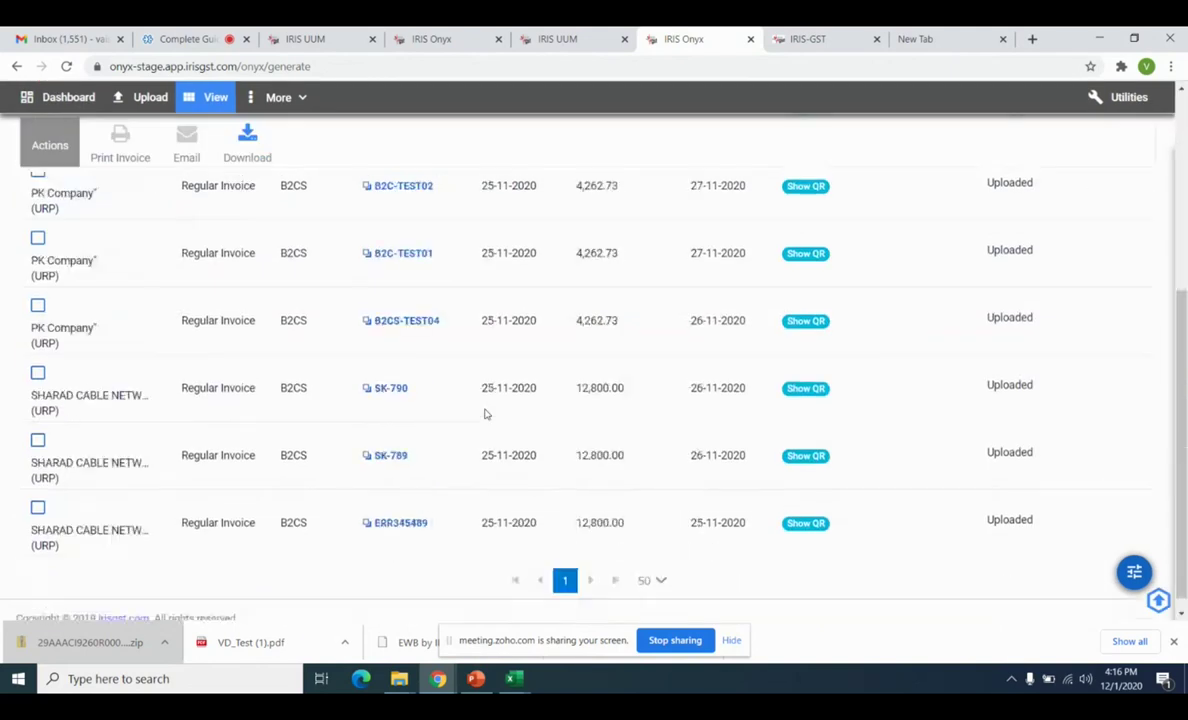
scroll(486, 413, up, 5)
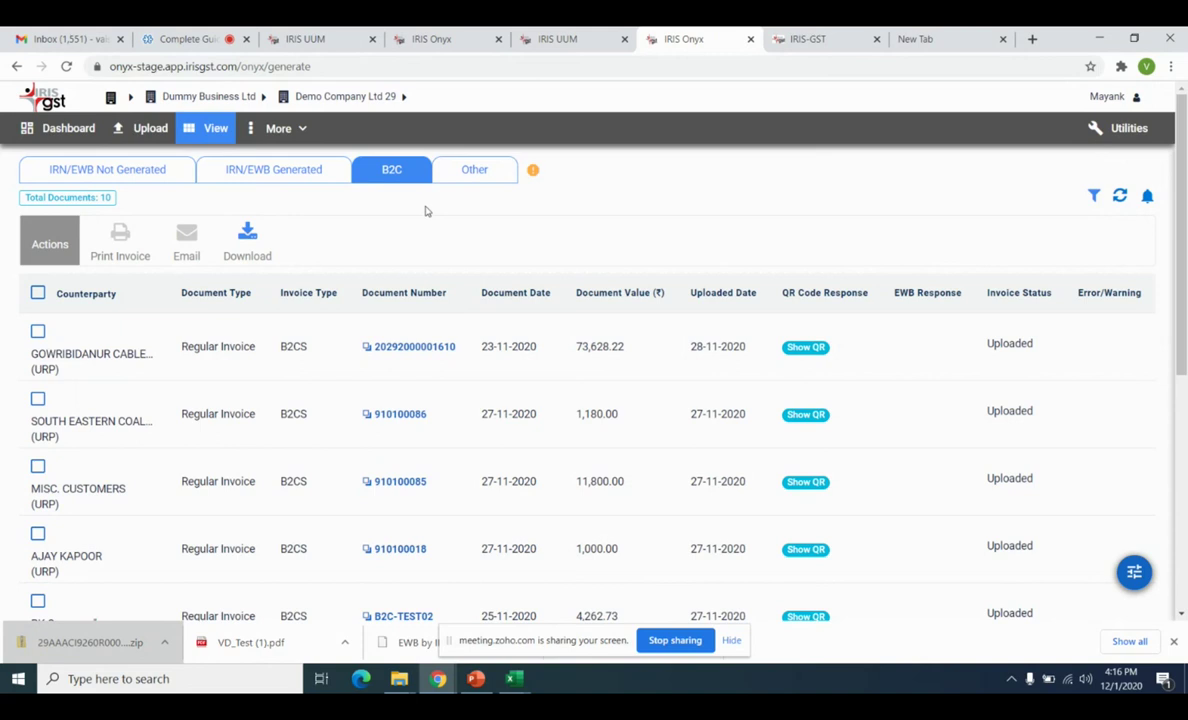
Print the first Big basket Ltd invoice from the IRN/EWB Generated list using the VD_Test template.
click(312, 181)
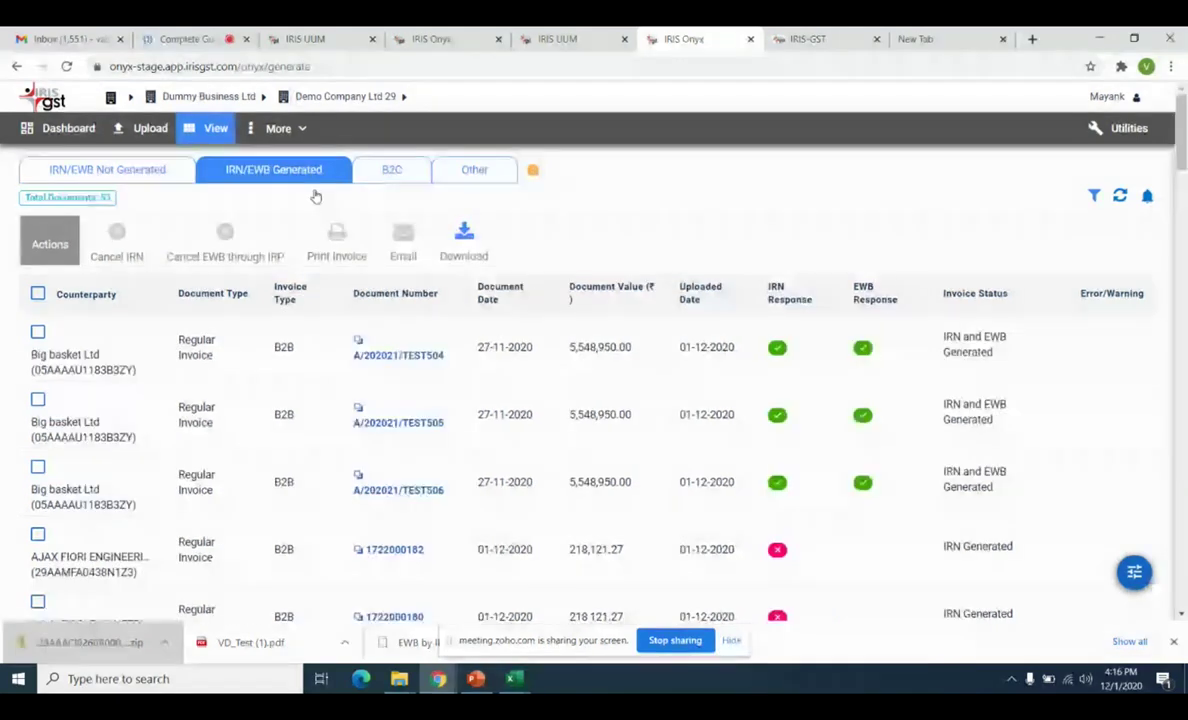
click(38, 333)
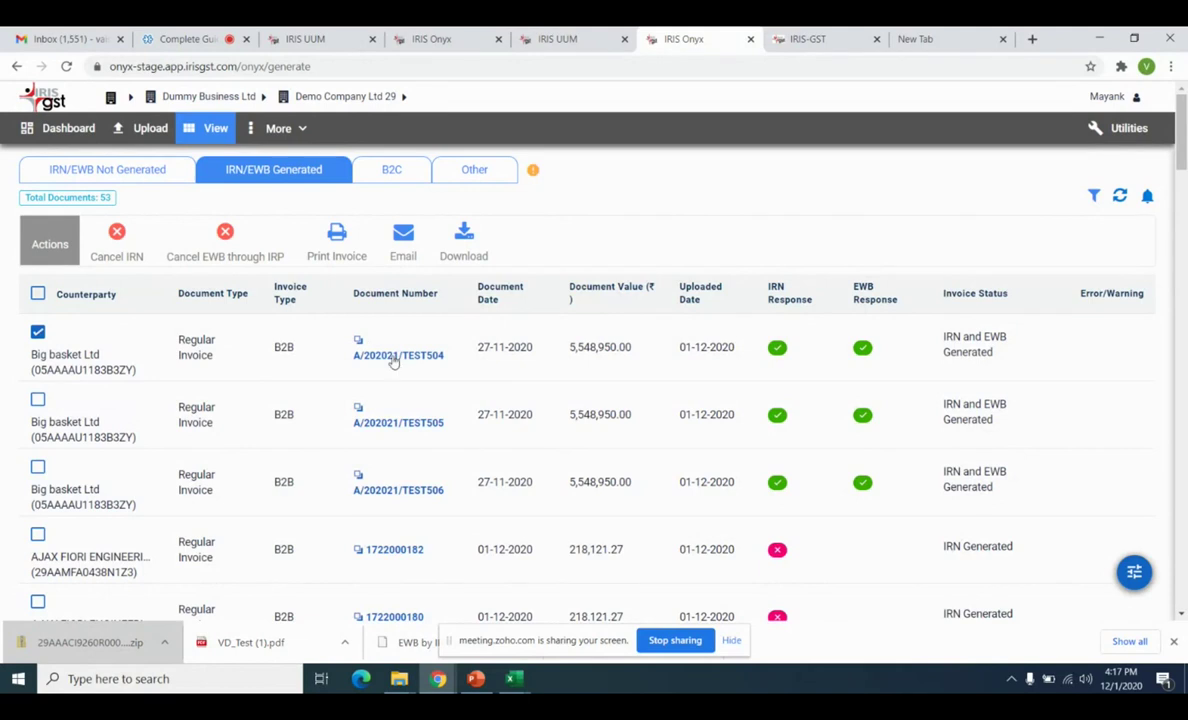
click(322, 242)
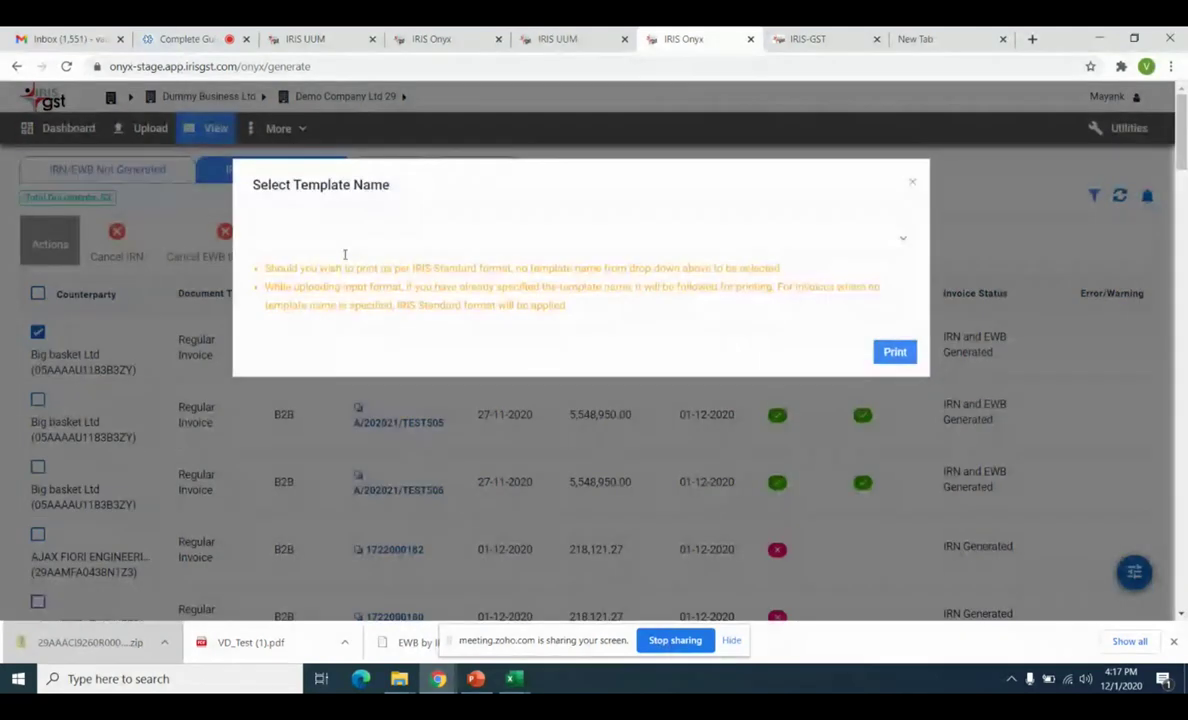
click(349, 240)
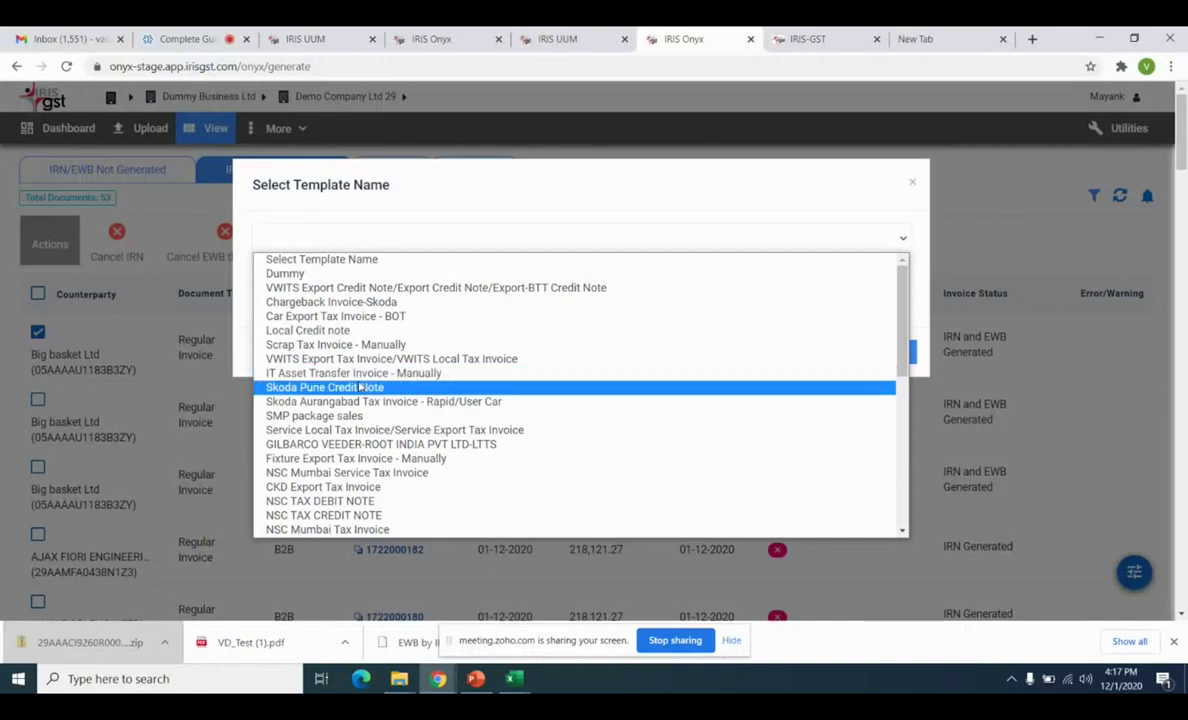
scroll(335, 345, down, 3)
scroll(355, 380, down, 2)
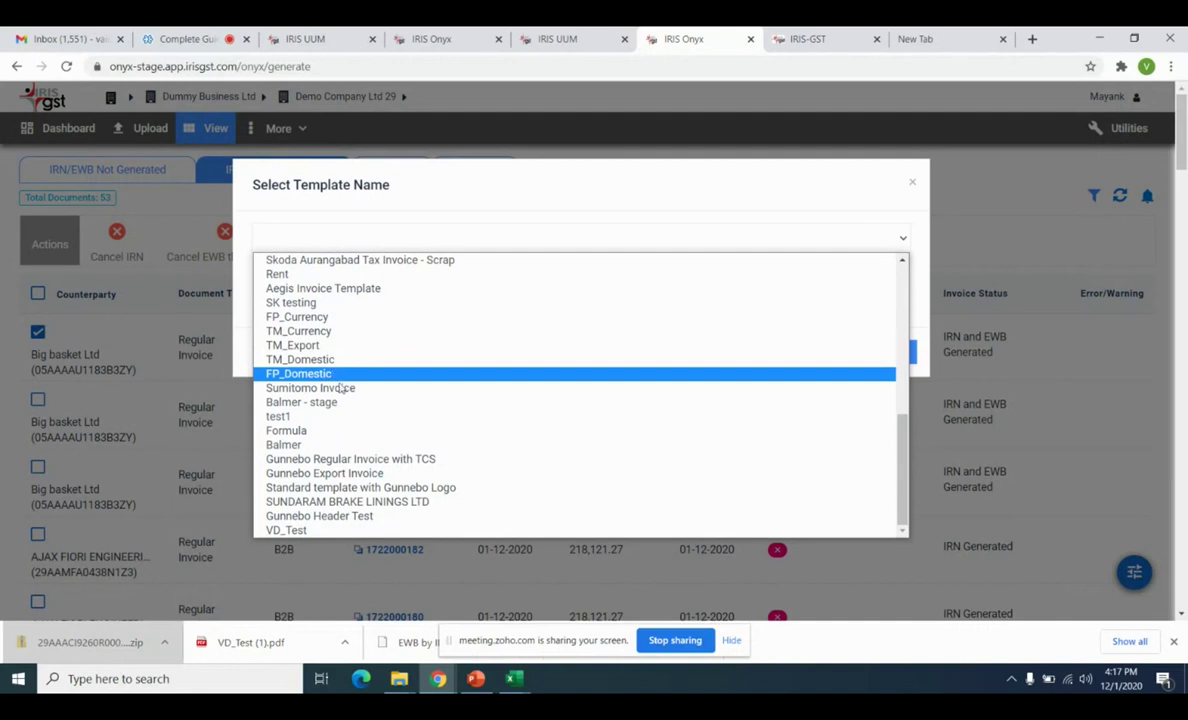
click(349, 531)
click(887, 362)
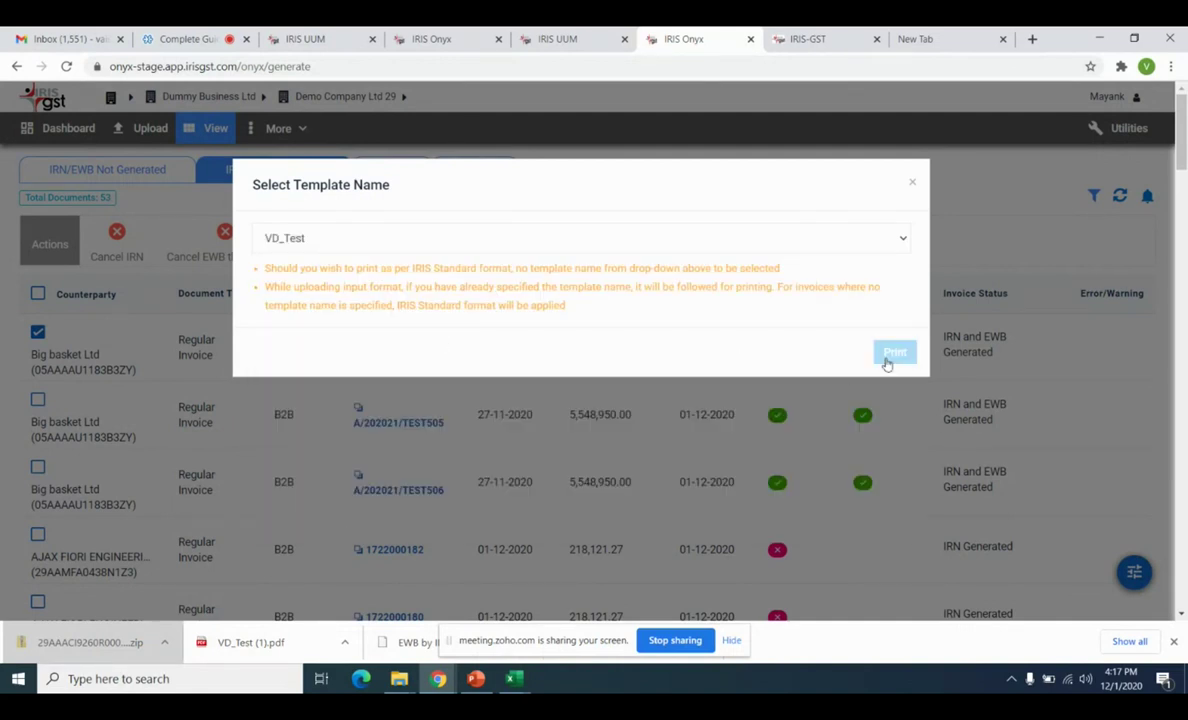
click(887, 362)
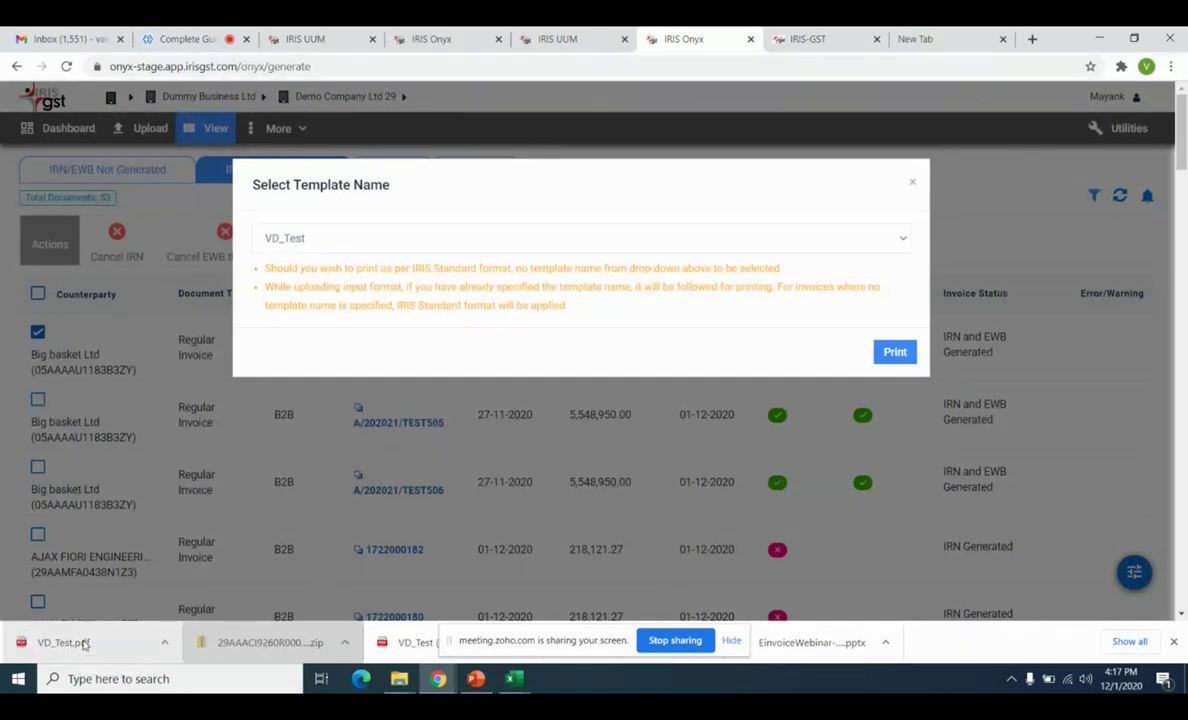
Open the downloaded VD_Test.pdf and examine the invoice's IRN, QR code, party details and item details.
click(82, 644)
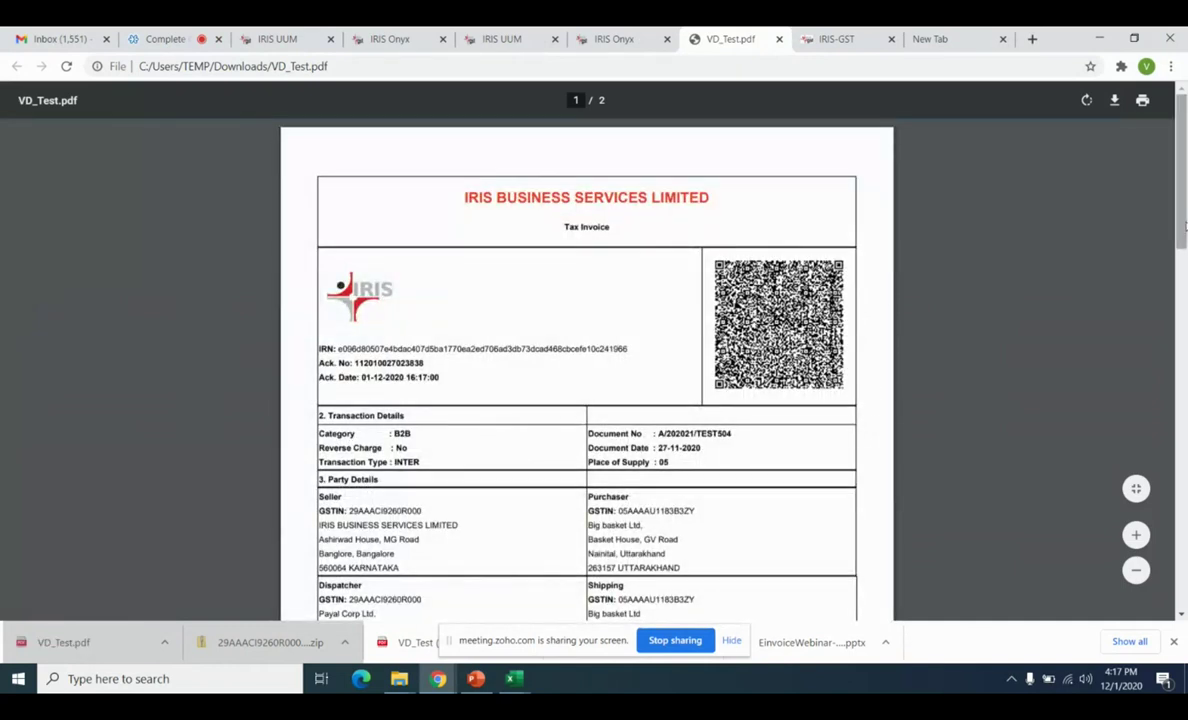
scroll(1185, 227, down, 1)
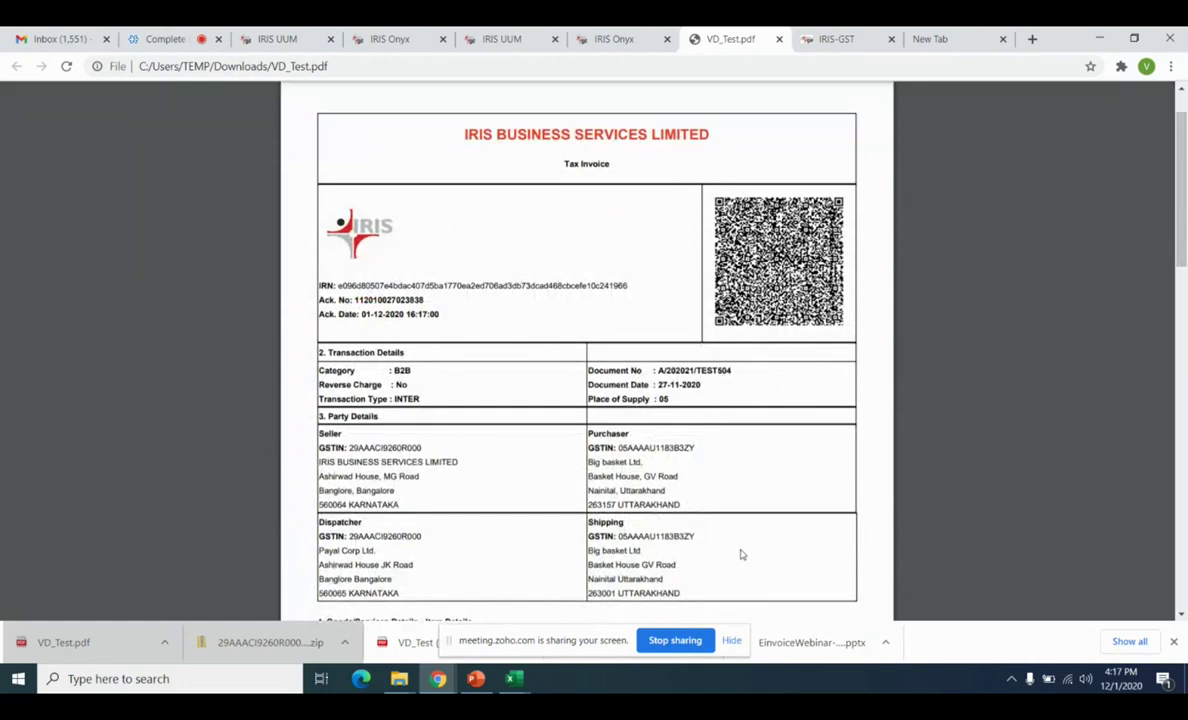
scroll(741, 554, down, 2)
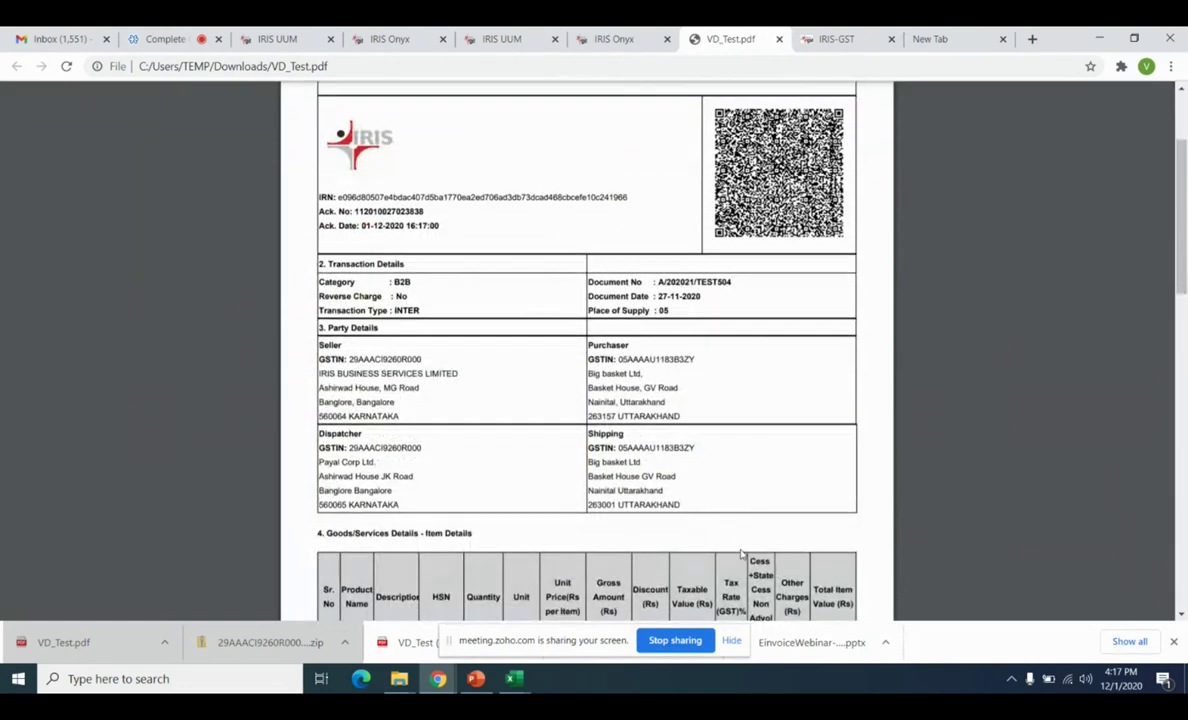
scroll(741, 554, down, 1)
scroll(741, 554, up, 3)
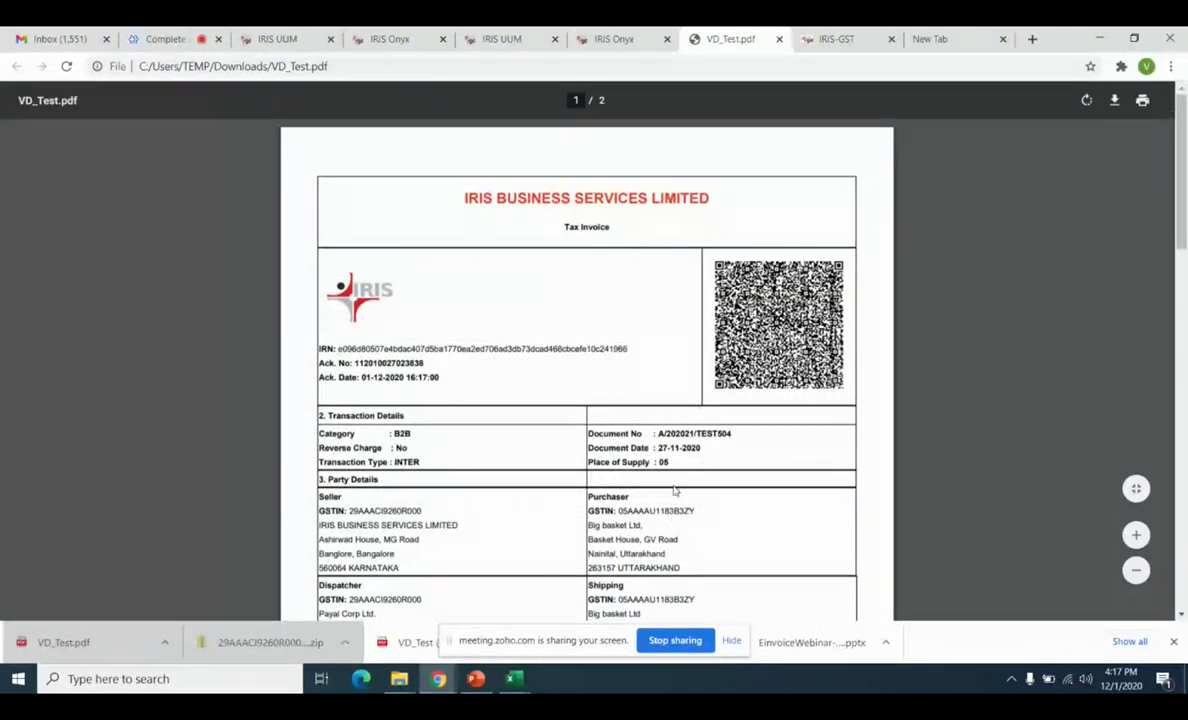
Return to ONYX, review the Send Mail recipients and message body for the selected invoice, and close the draft without sending.
click(616, 36)
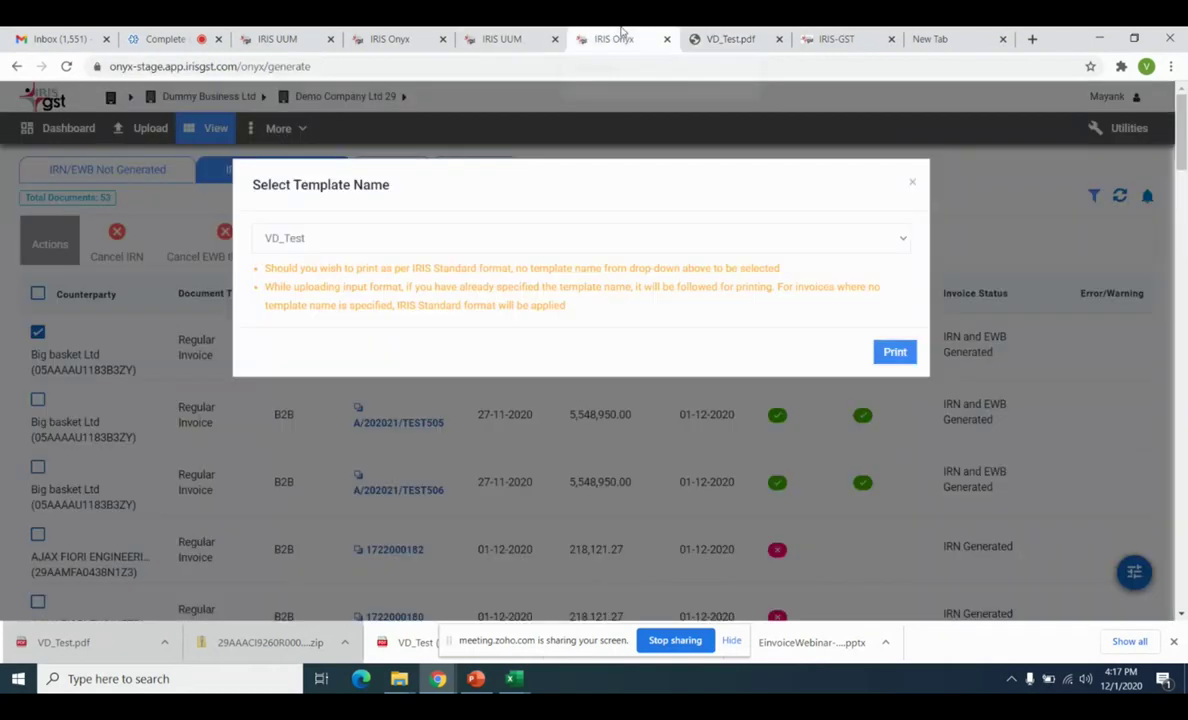
click(912, 184)
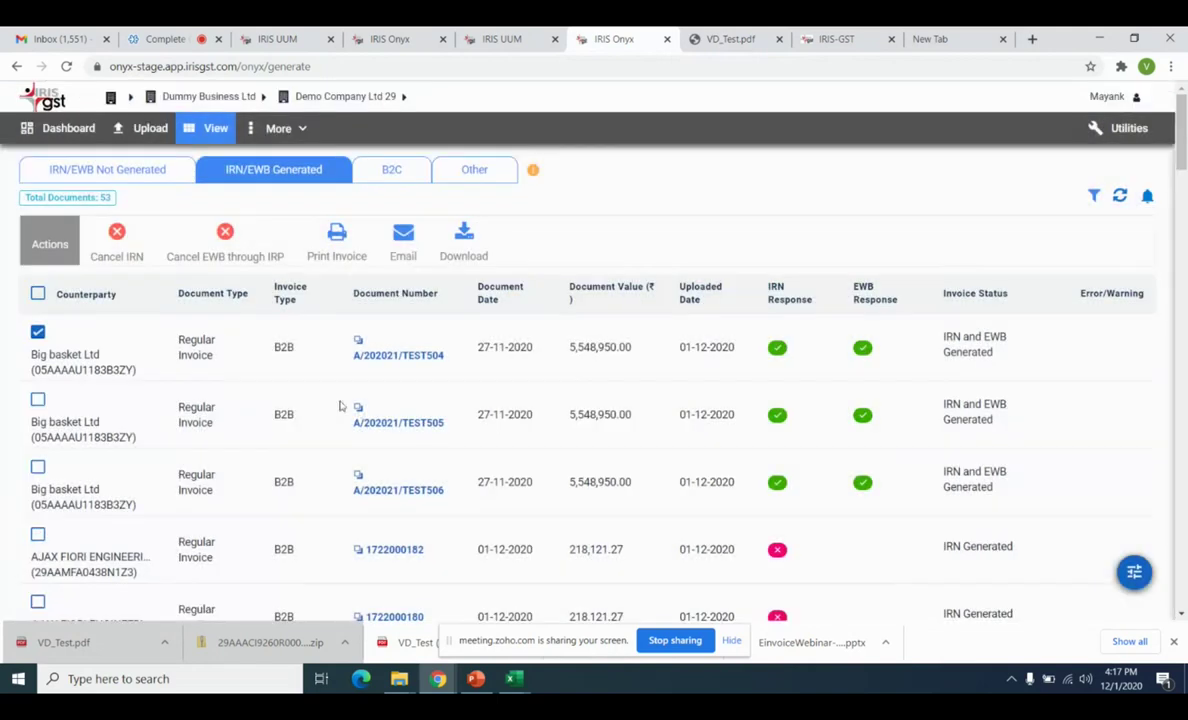
click(404, 256)
click(864, 495)
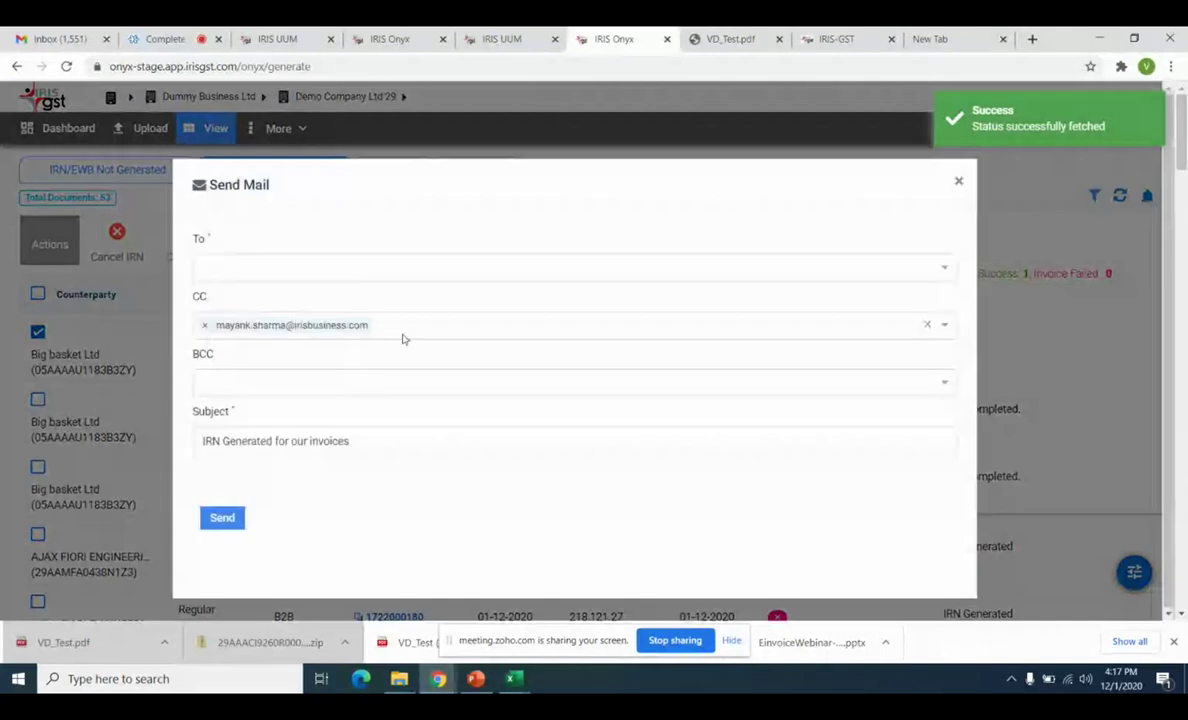
click(355, 272)
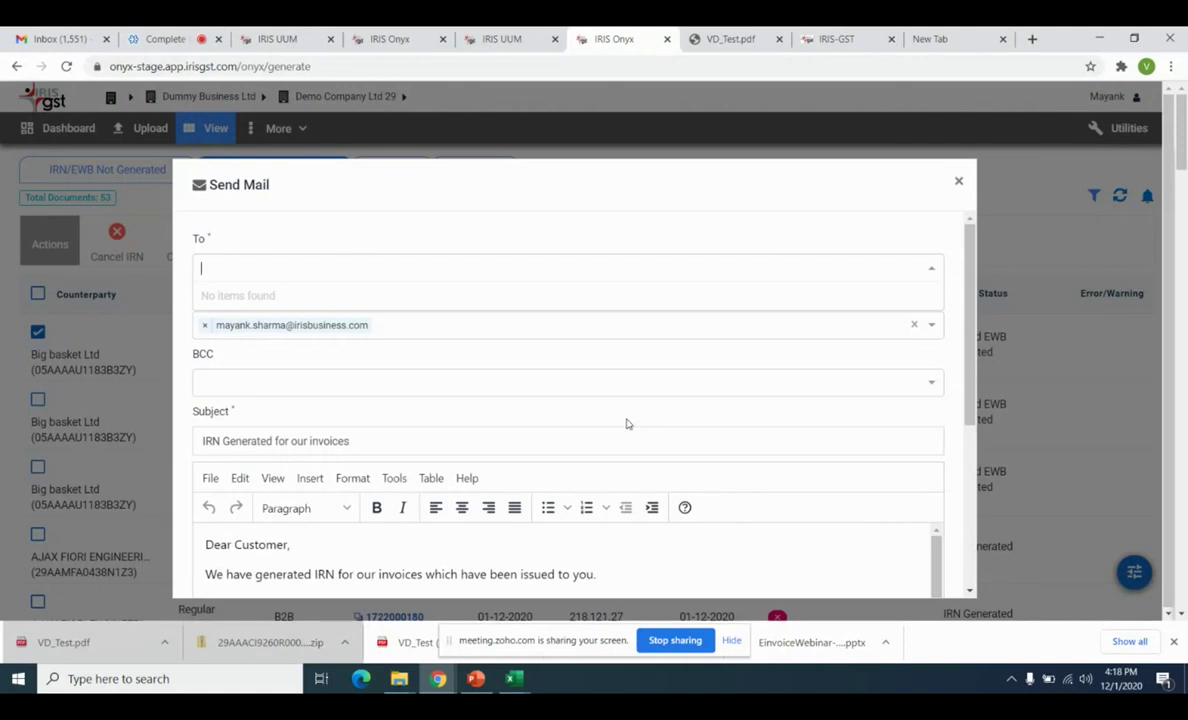
scroll(627, 424, down, 4)
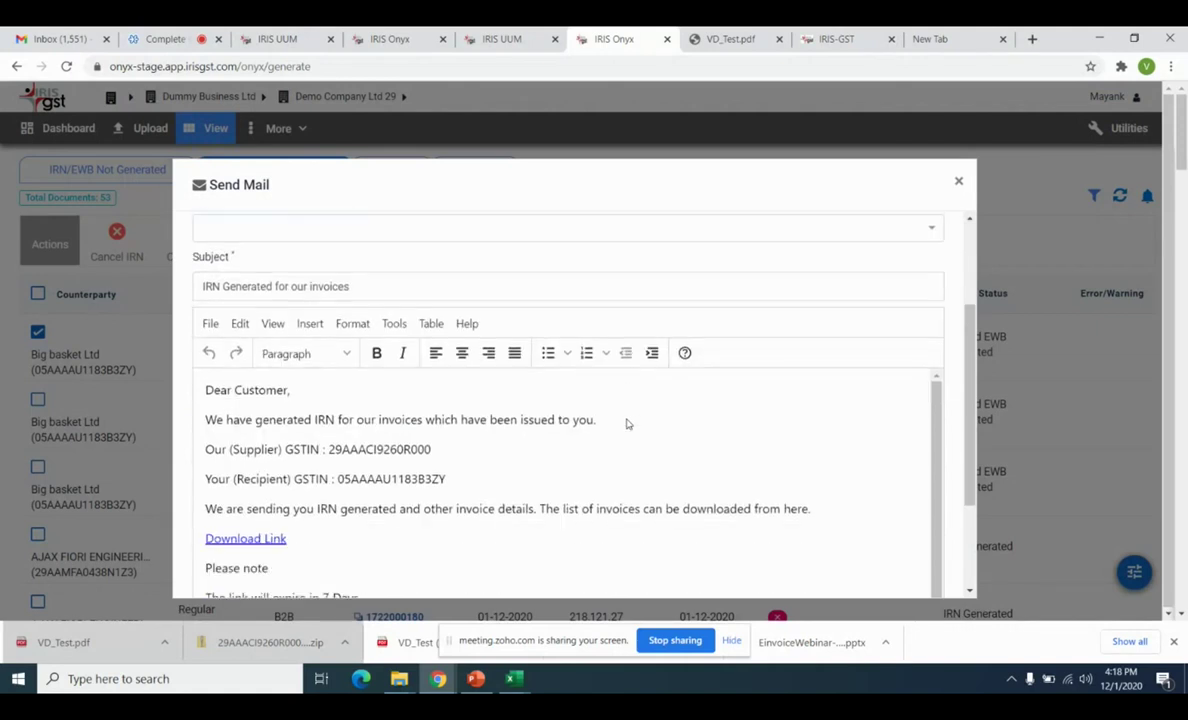
click(958, 183)
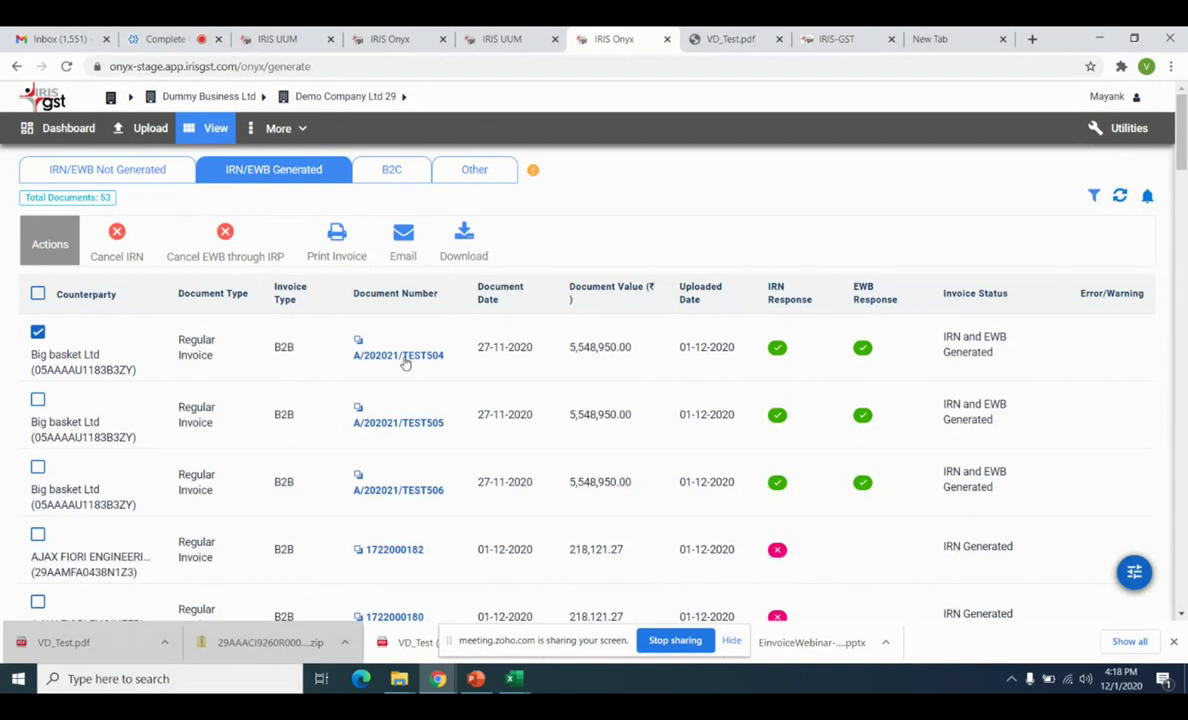
Open the Invoice Repository and look through the filing periods offered for the GSTR1 download, leaving Dec-2020 selected.
click(252, 125)
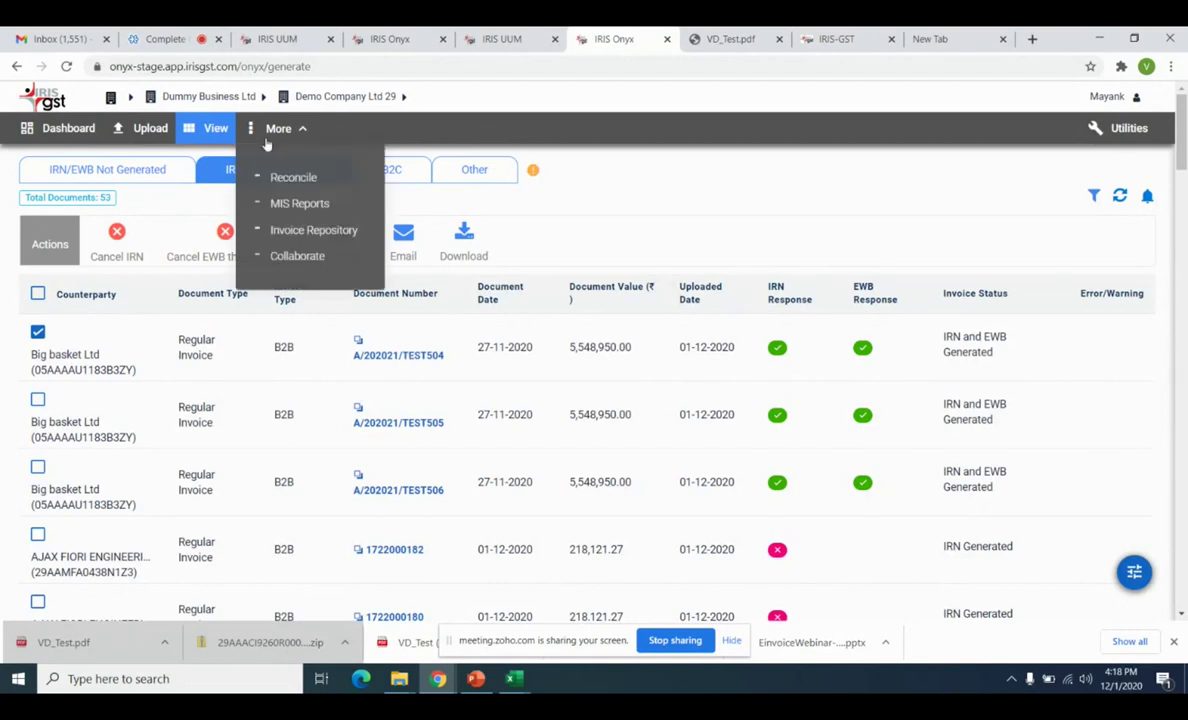
mouse_move(254, 130)
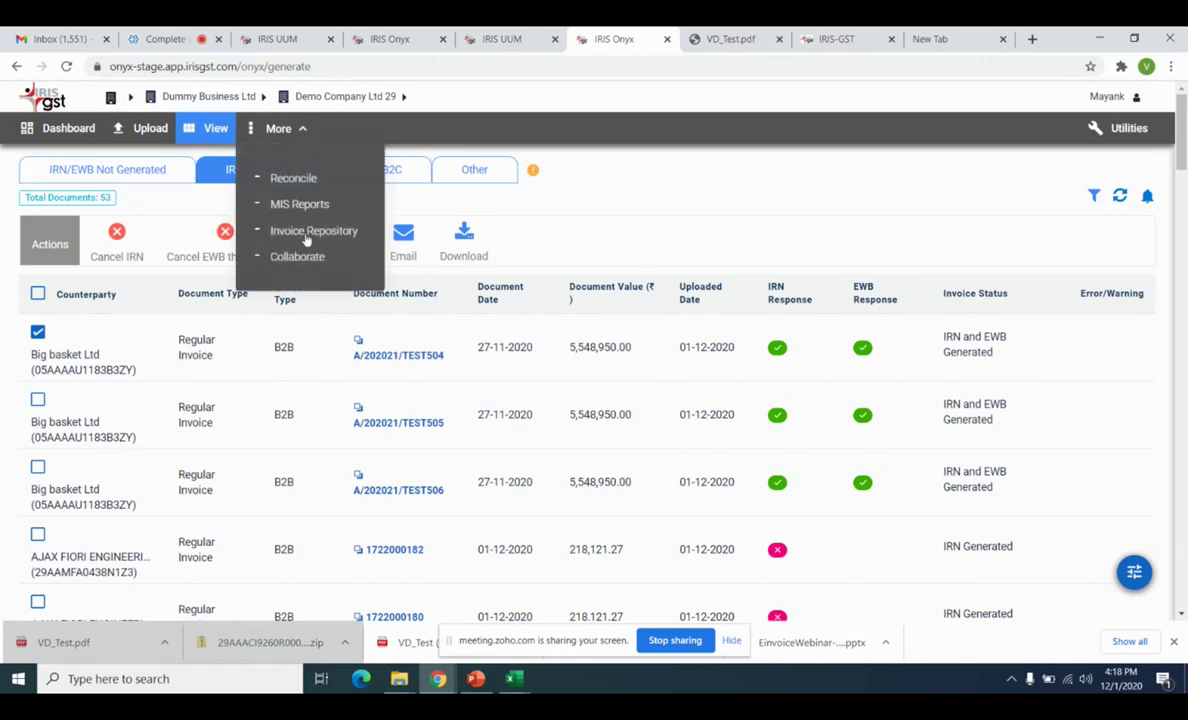
click(306, 232)
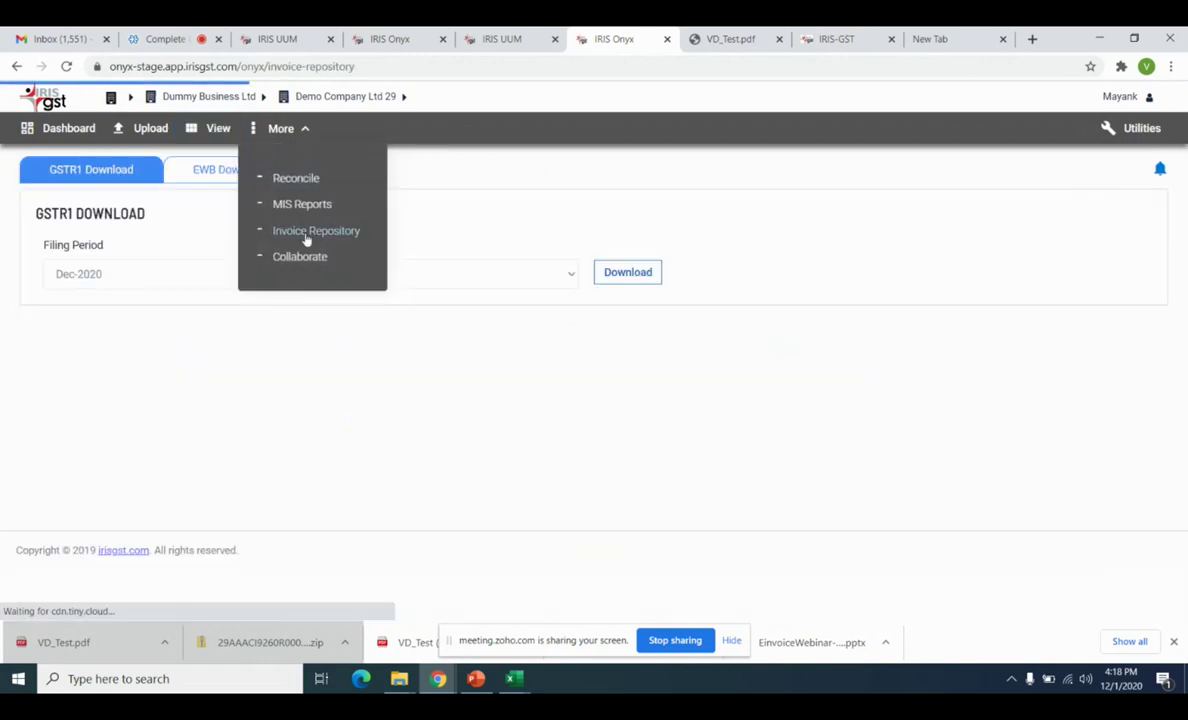
click(190, 275)
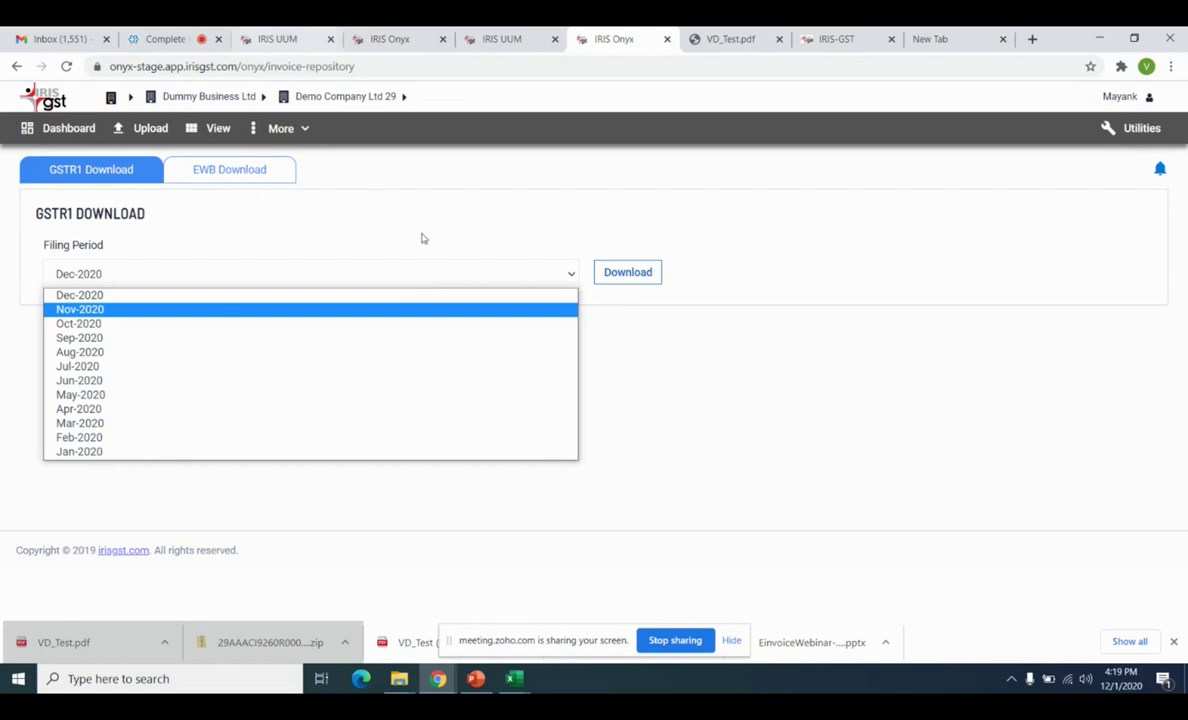
click(517, 220)
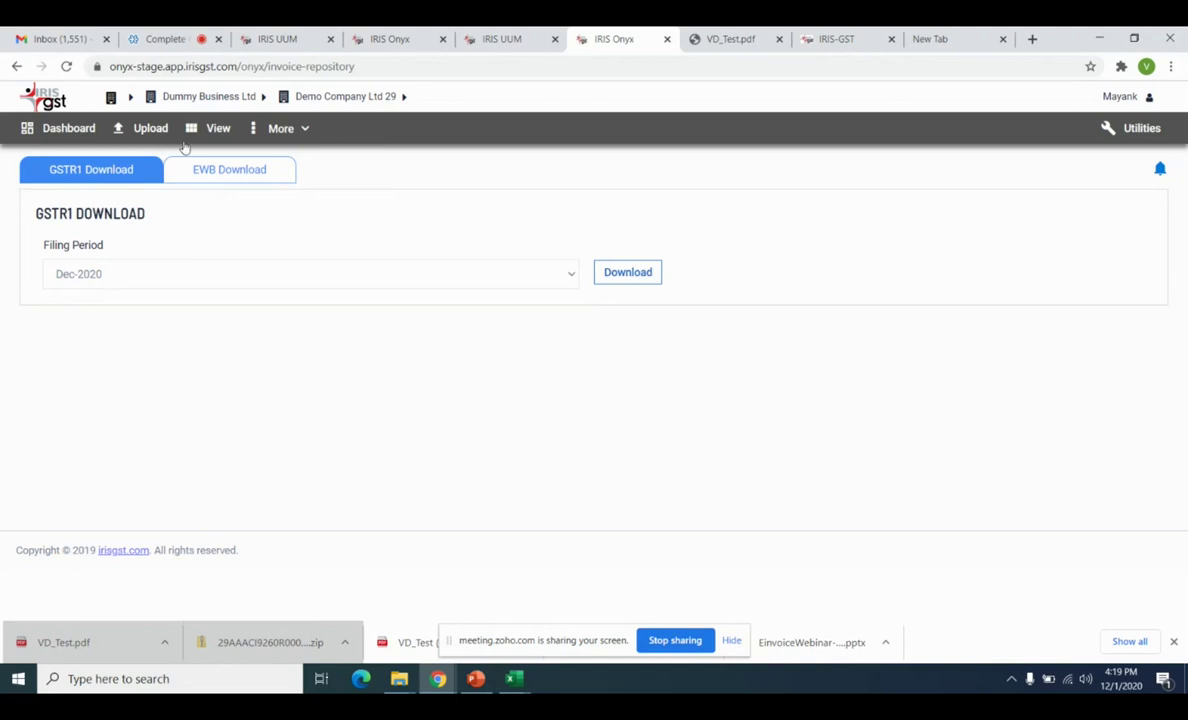
click(281, 130)
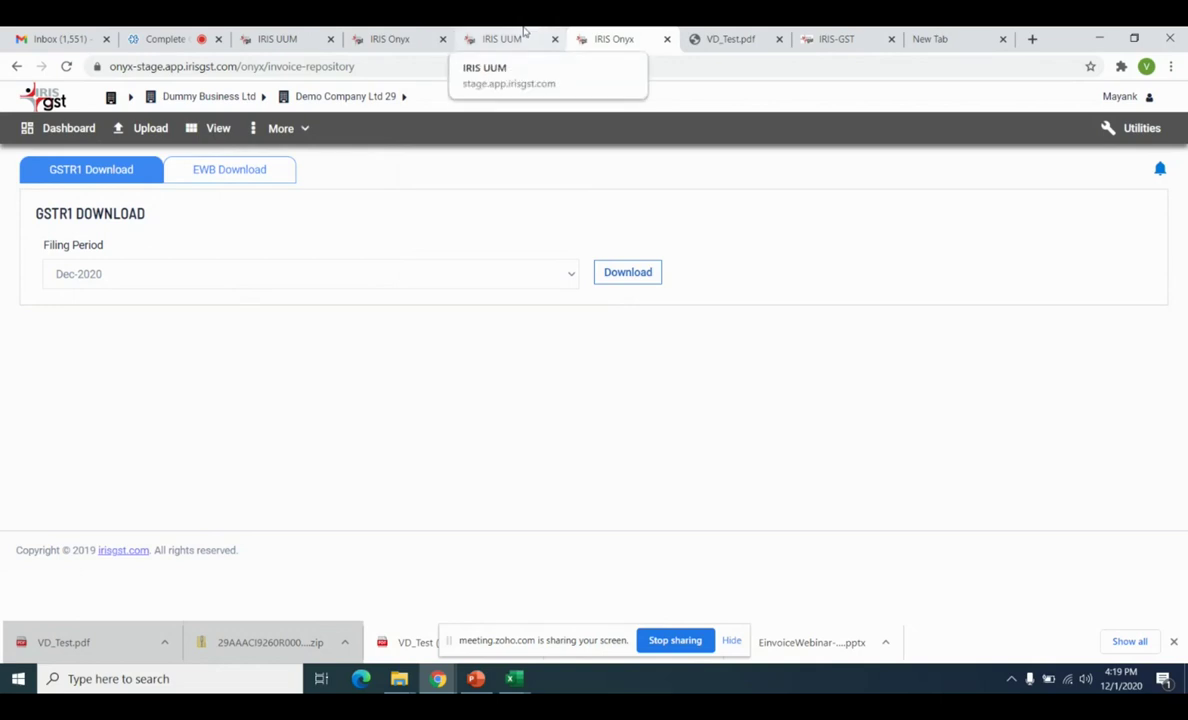
click(290, 130)
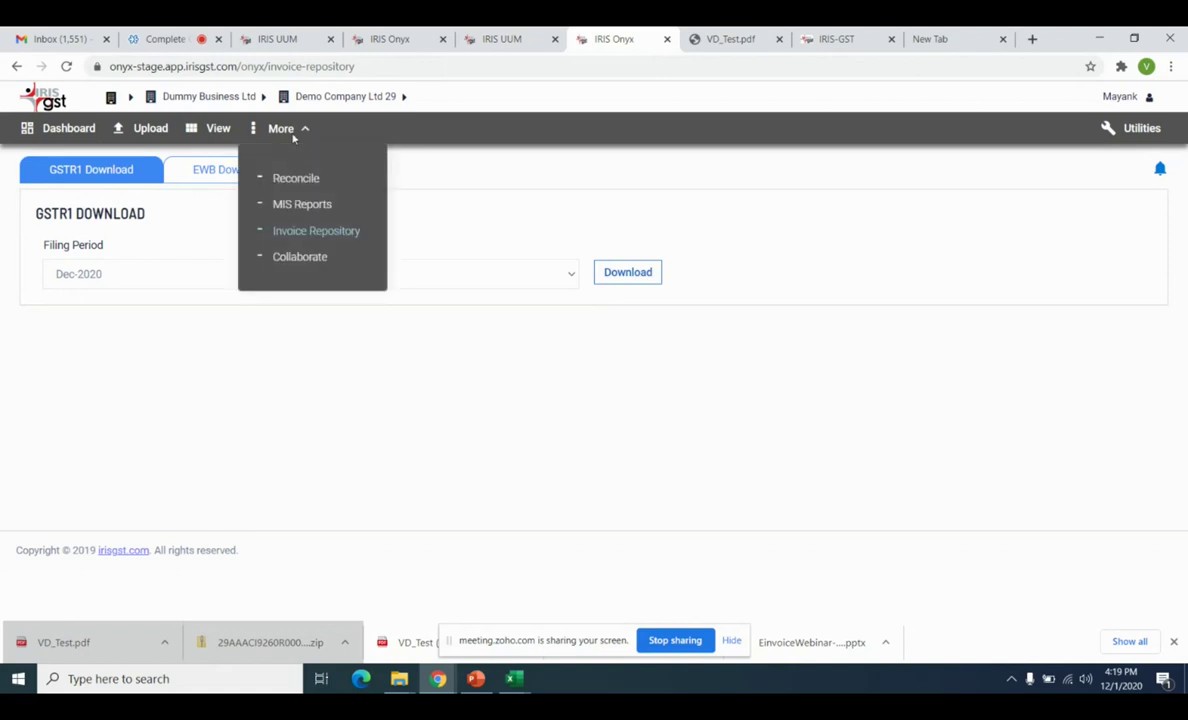
Open ONYX from the staging IRIS GST Product Suite, choose Demo Company Ltd 1, and view its IRN/EWB Generated documents.
click(522, 36)
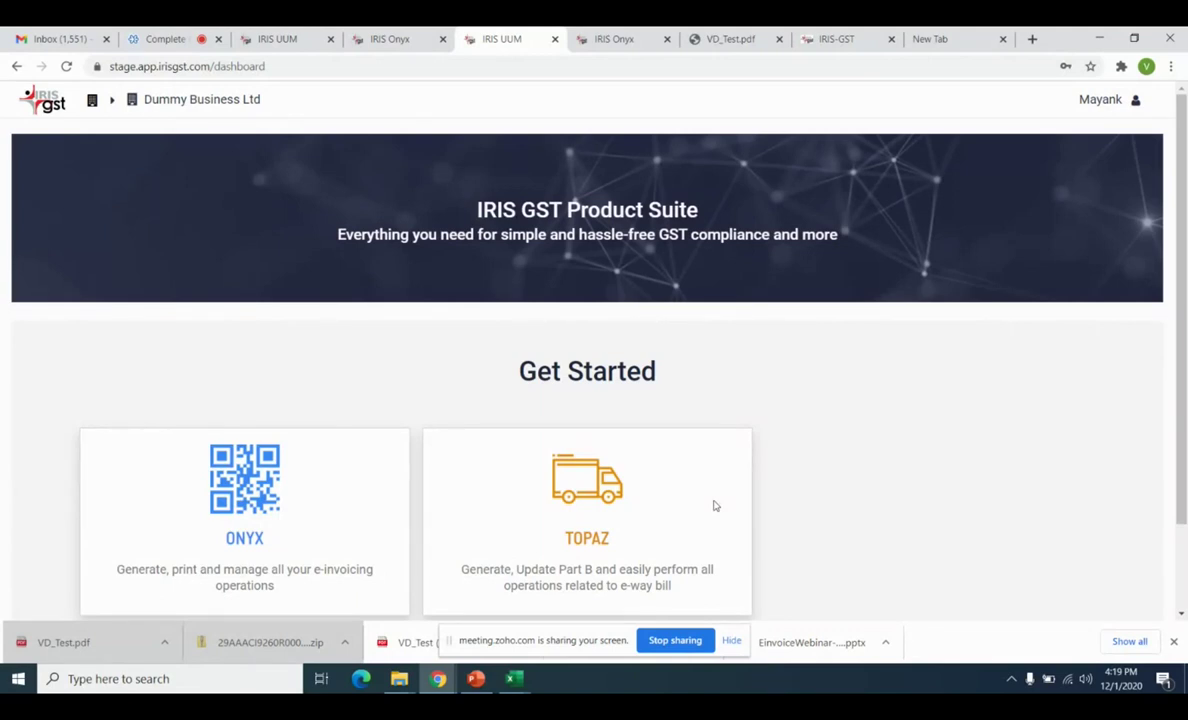
click(238, 548)
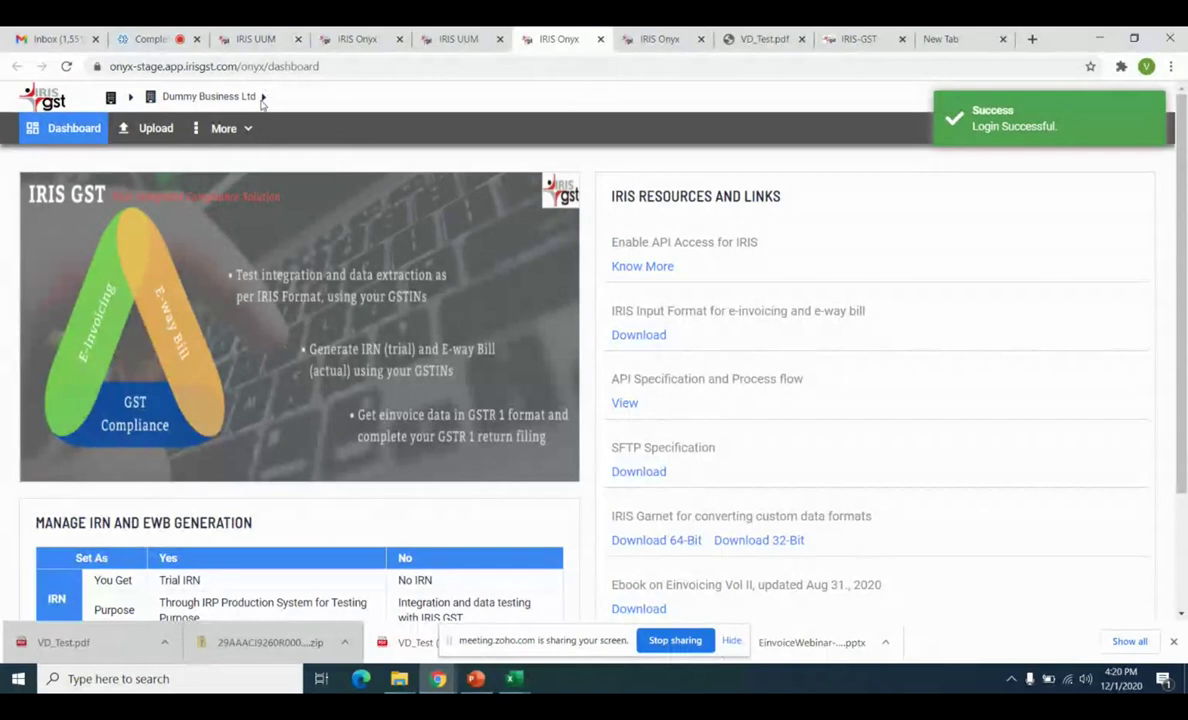
click(262, 100)
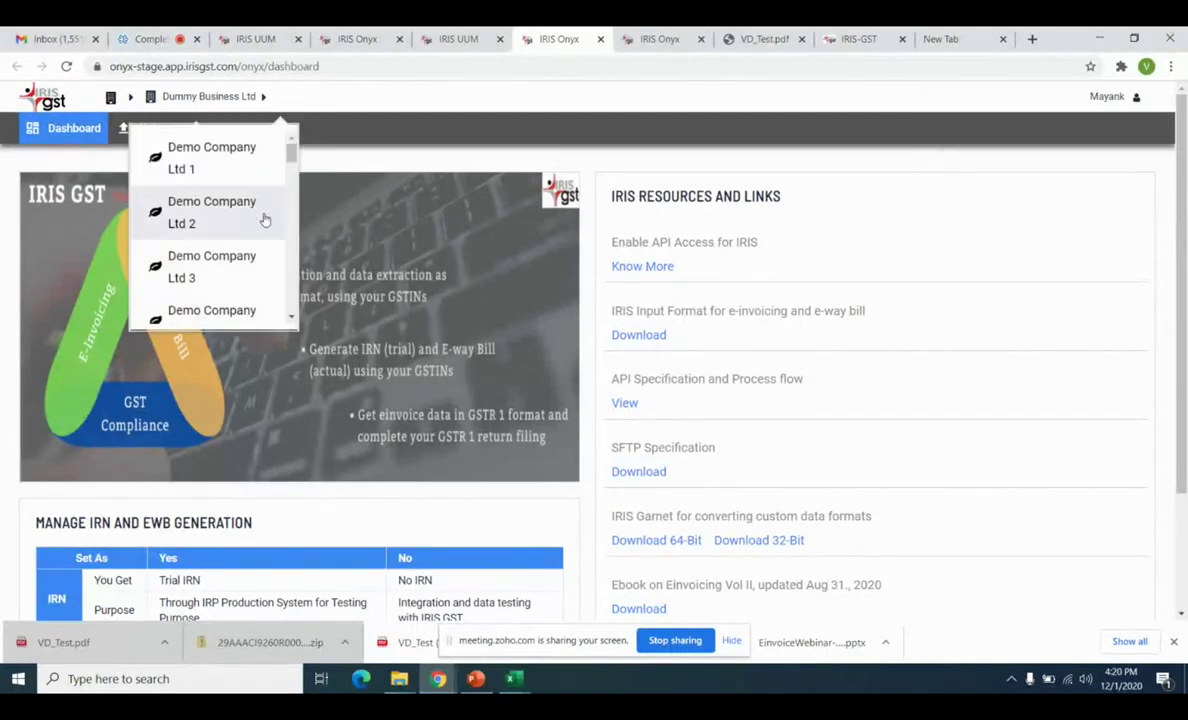
click(225, 151)
click(209, 127)
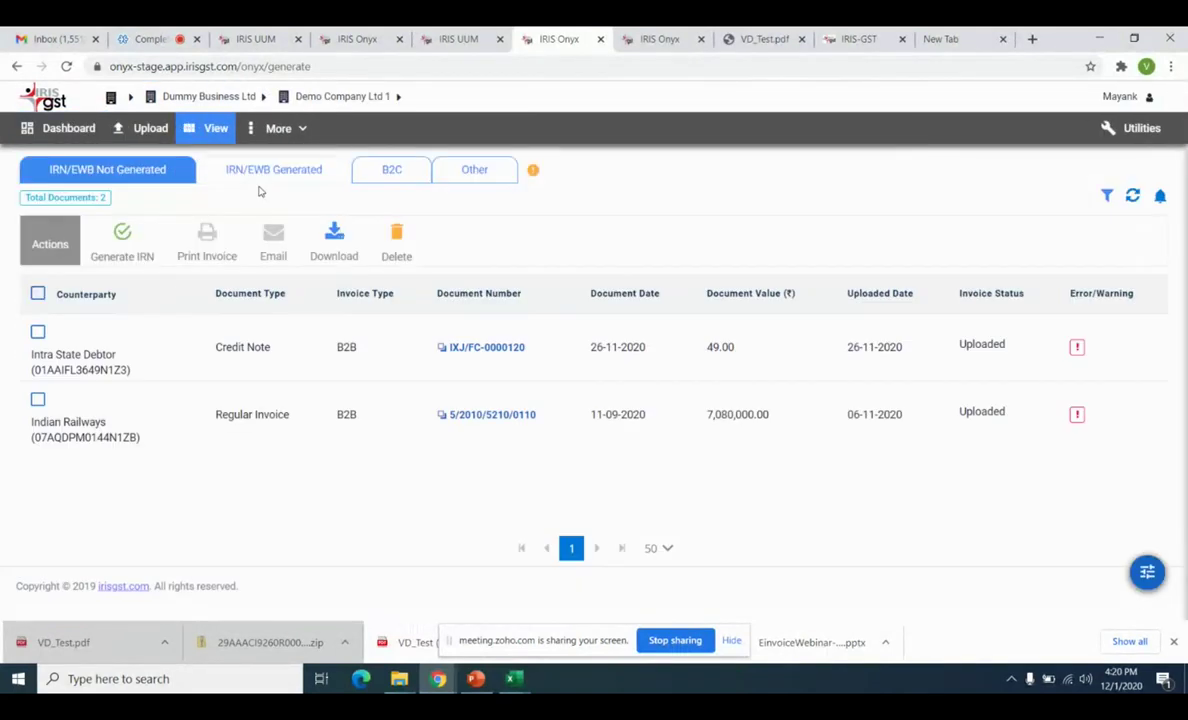
click(258, 176)
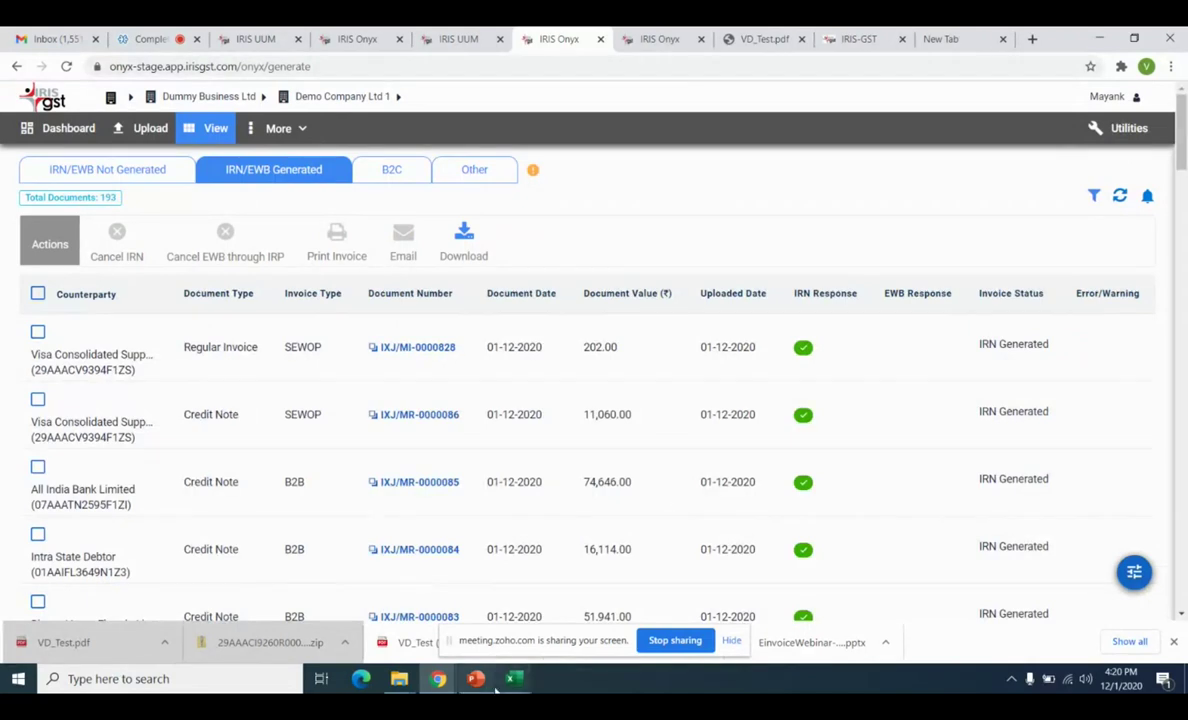
mouse_move(495, 690)
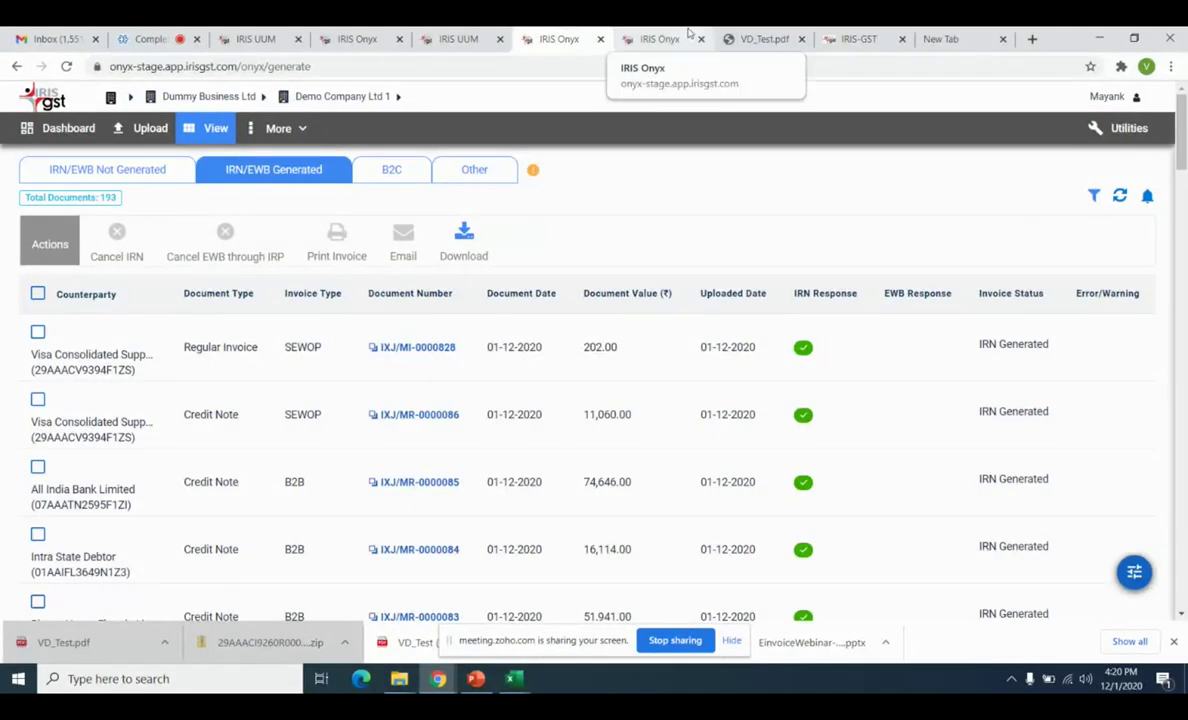
Open TOPAZ from the dev IRIS GST Product Suite and examine its dashboard and the e-way bill view.
click(347, 38)
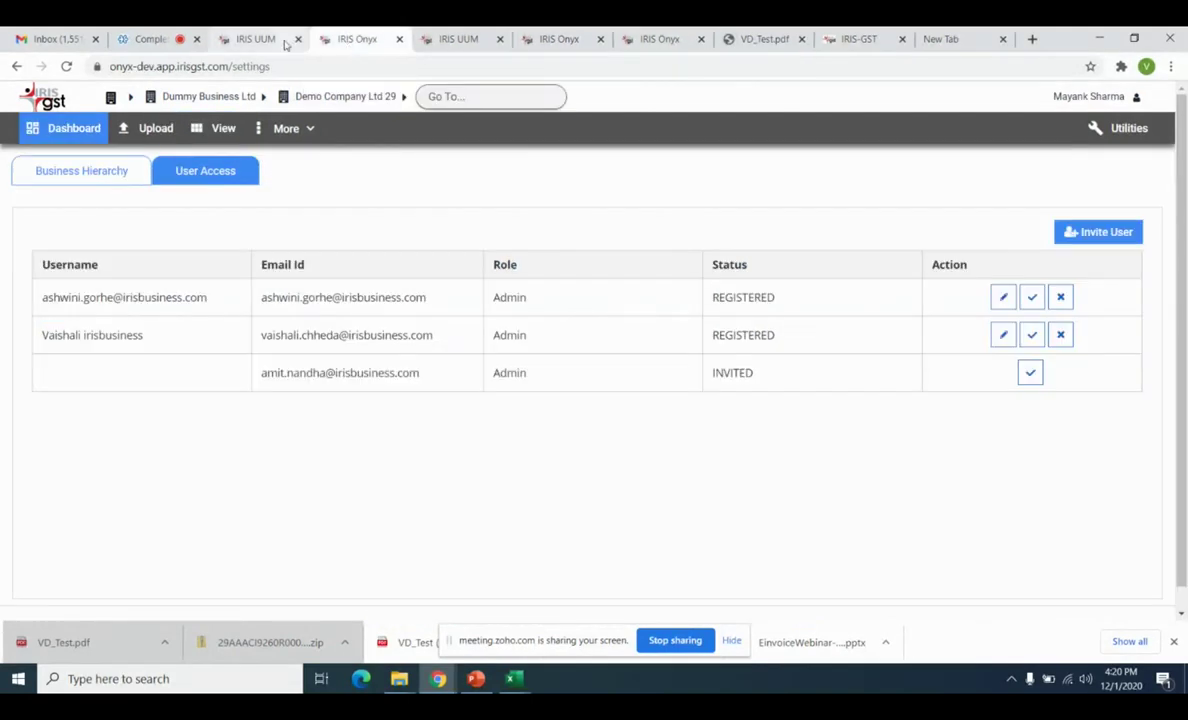
click(270, 40)
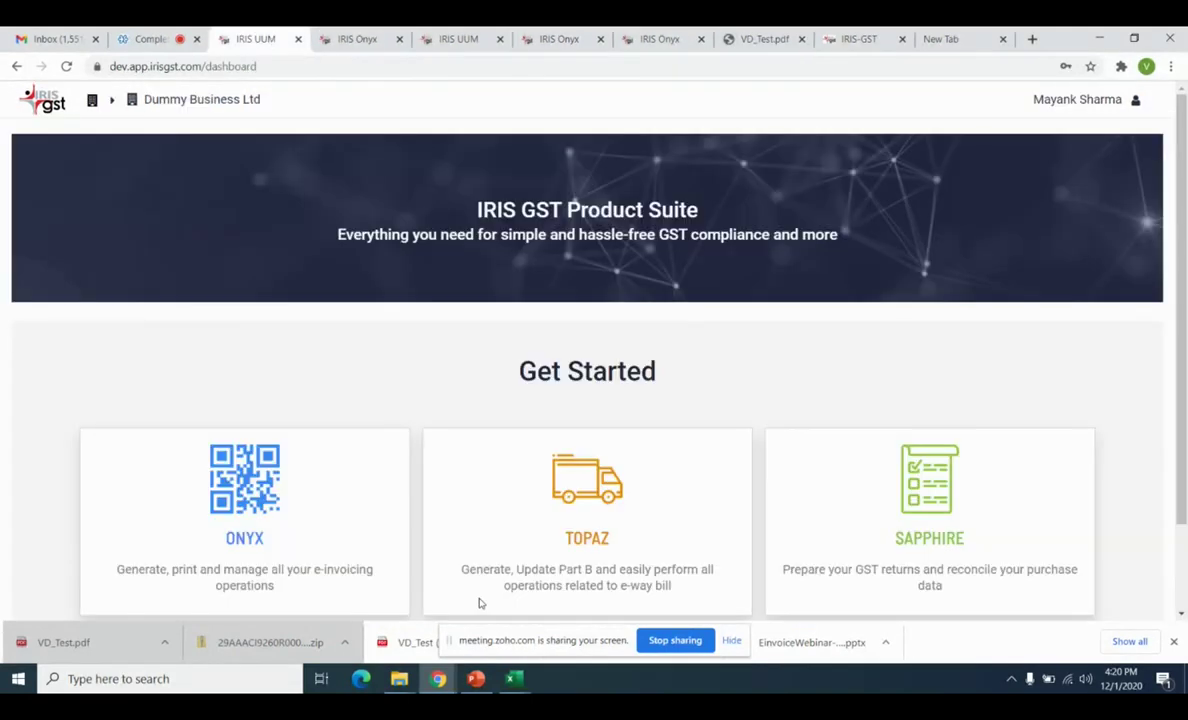
click(575, 546)
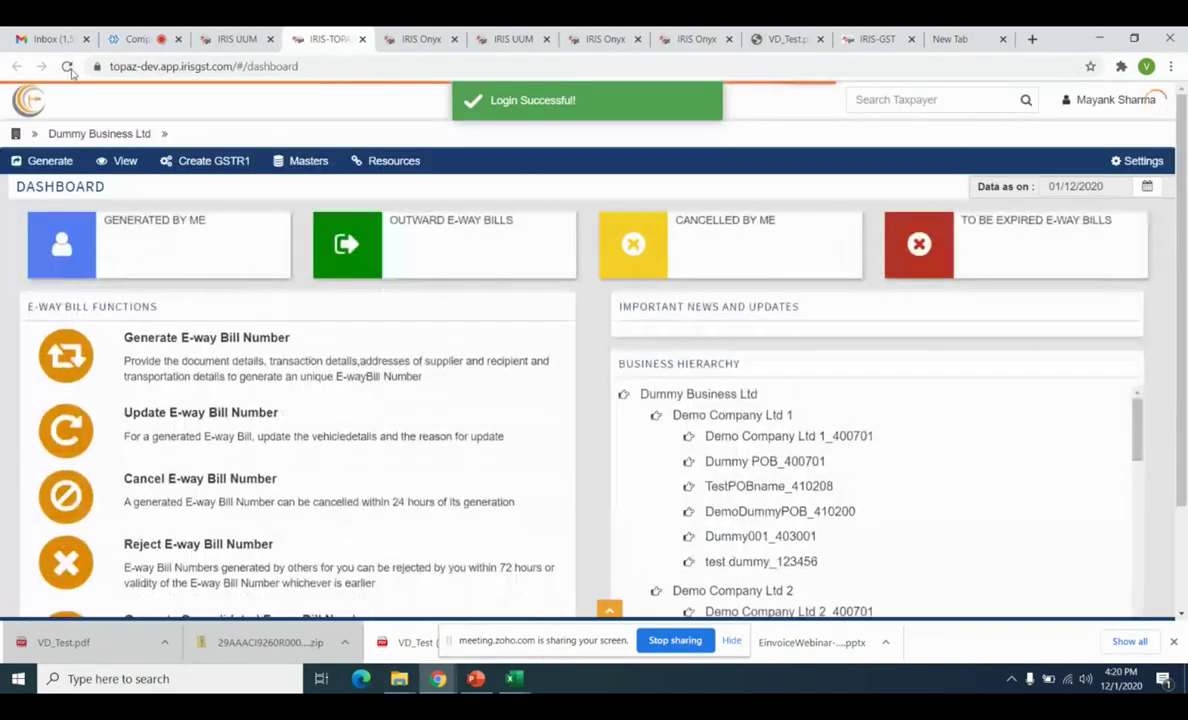
click(112, 175)
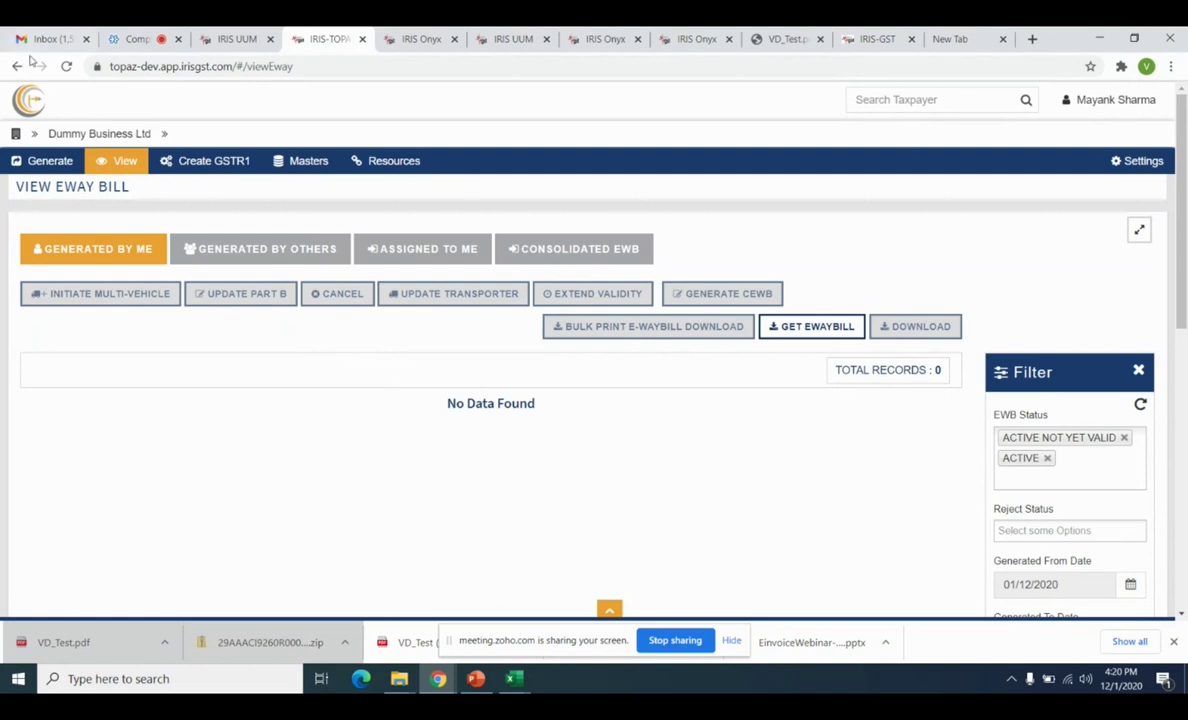
Return to the dev IRIS GST Product Suite dashboard and stop sharing the screen in the meeting.
click(237, 39)
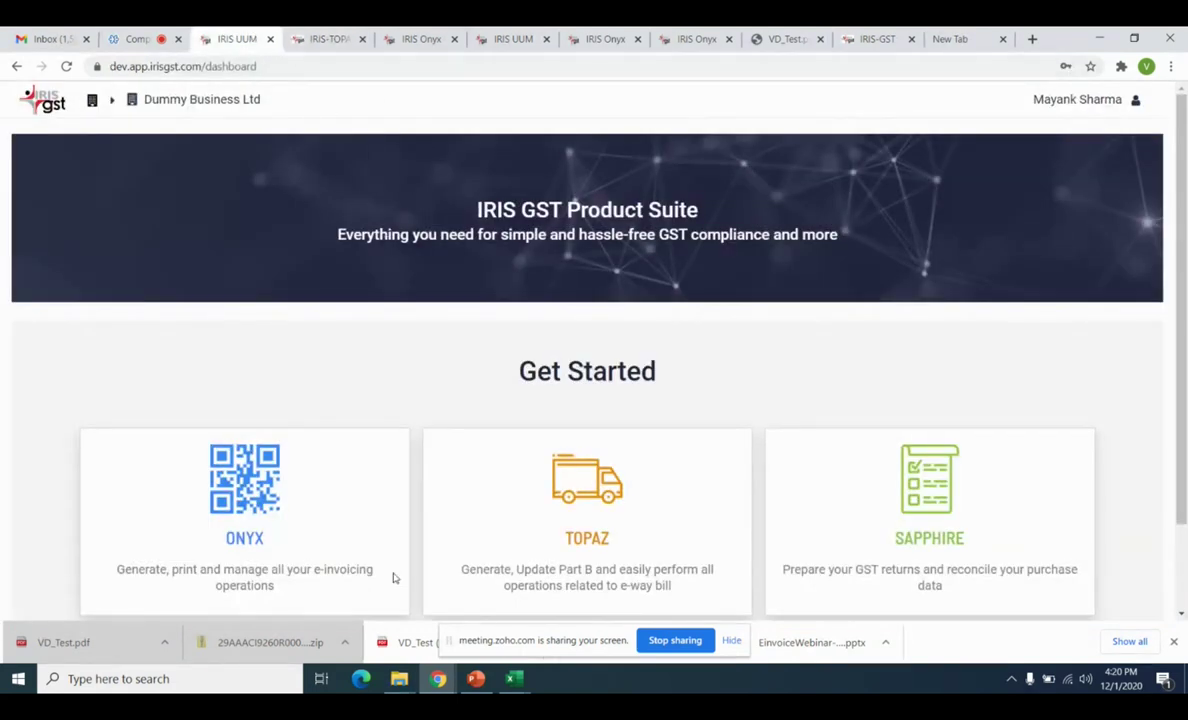
click(673, 641)
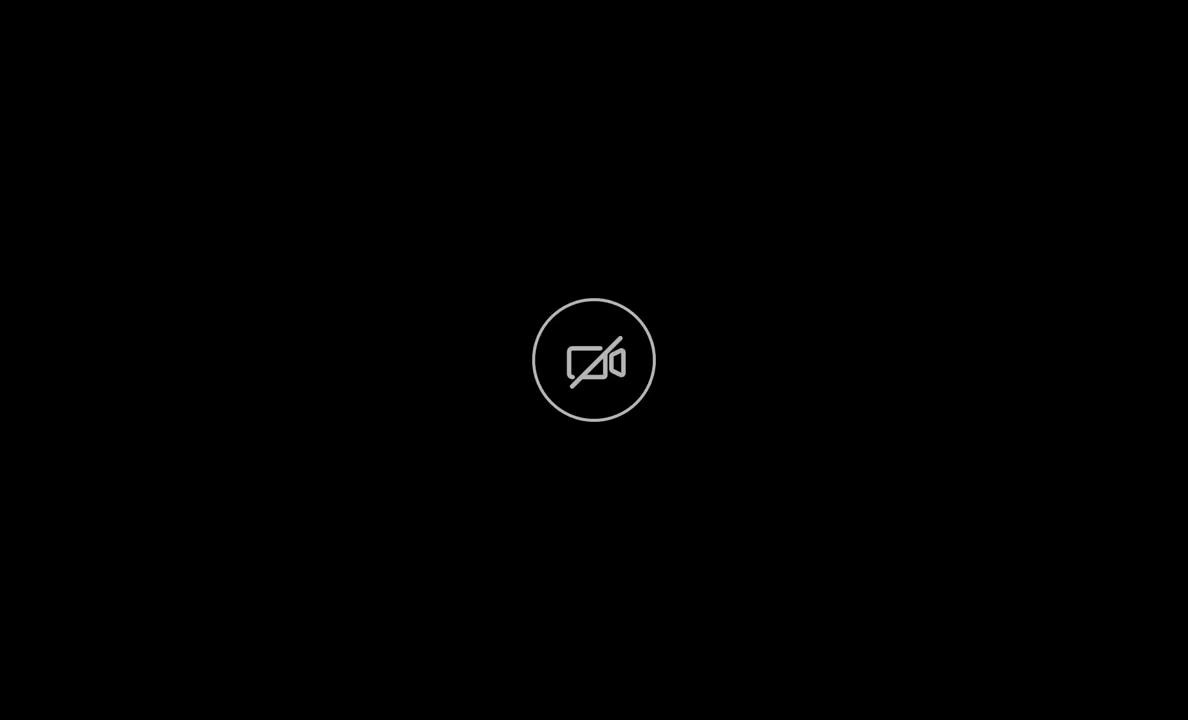